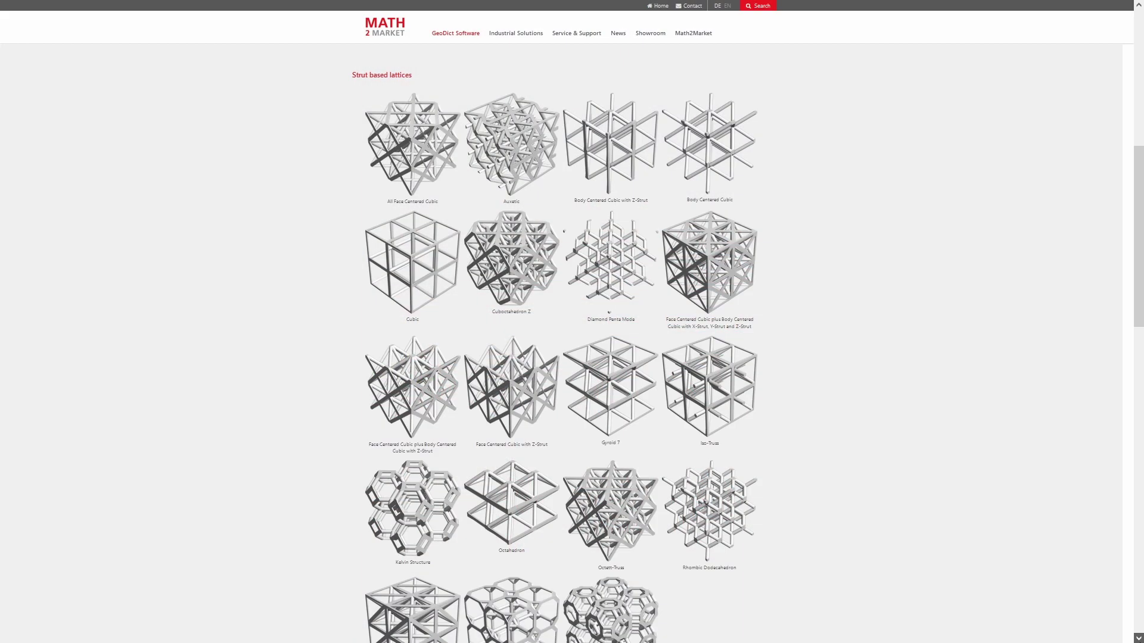
Browse the galleries of strut-based and surface-based lattices on the Math2Market website
scroll(554, 346, down, 3)
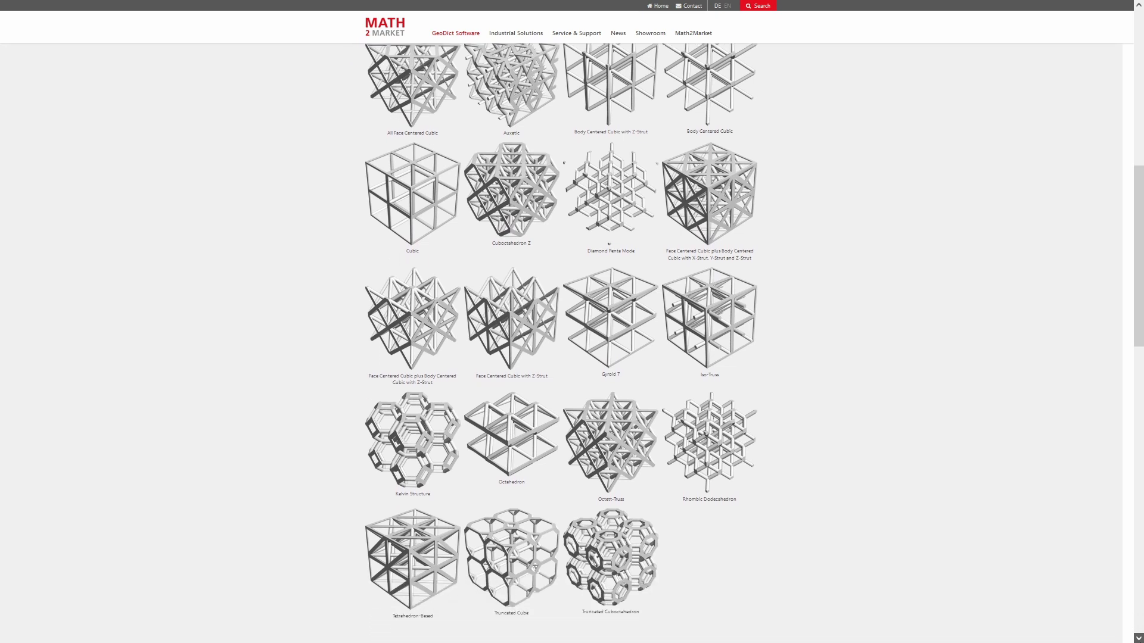
scroll(561, 346, down, 4)
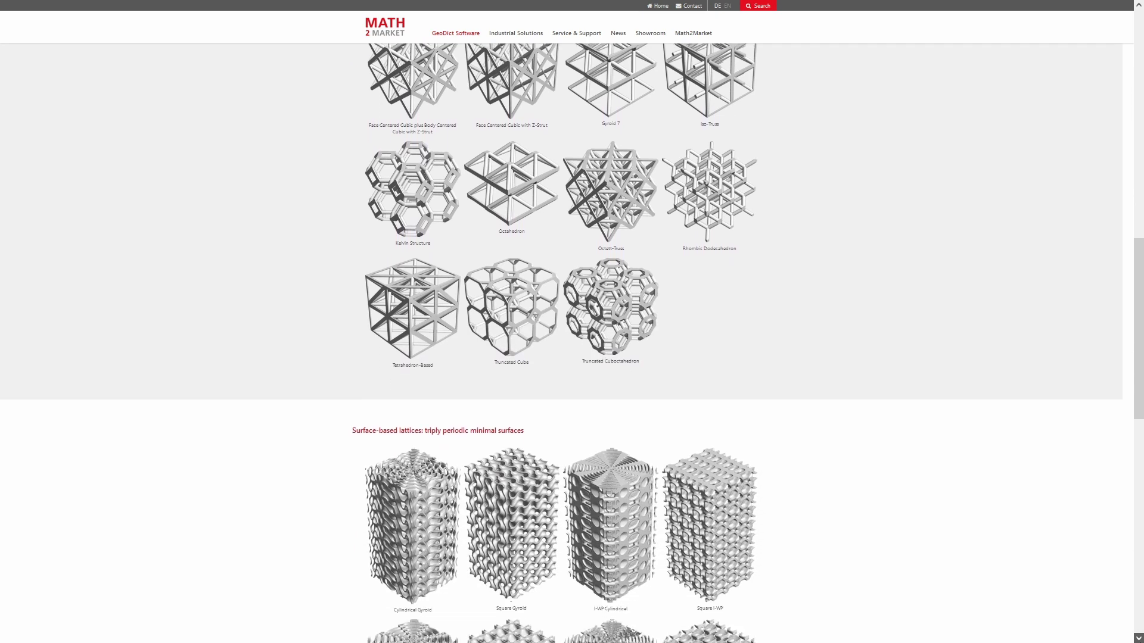
scroll(561, 345, down, 3)
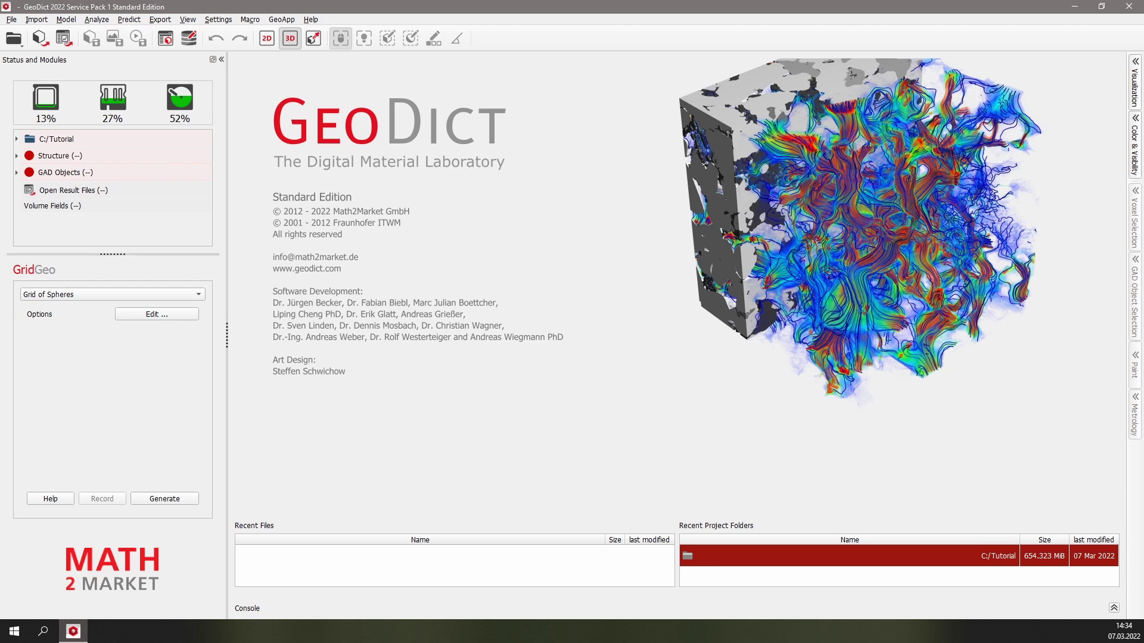
Switch to GeoDict, load the GridGeo module and generate a Grid of Spheres structure with its existing options
click(66, 20)
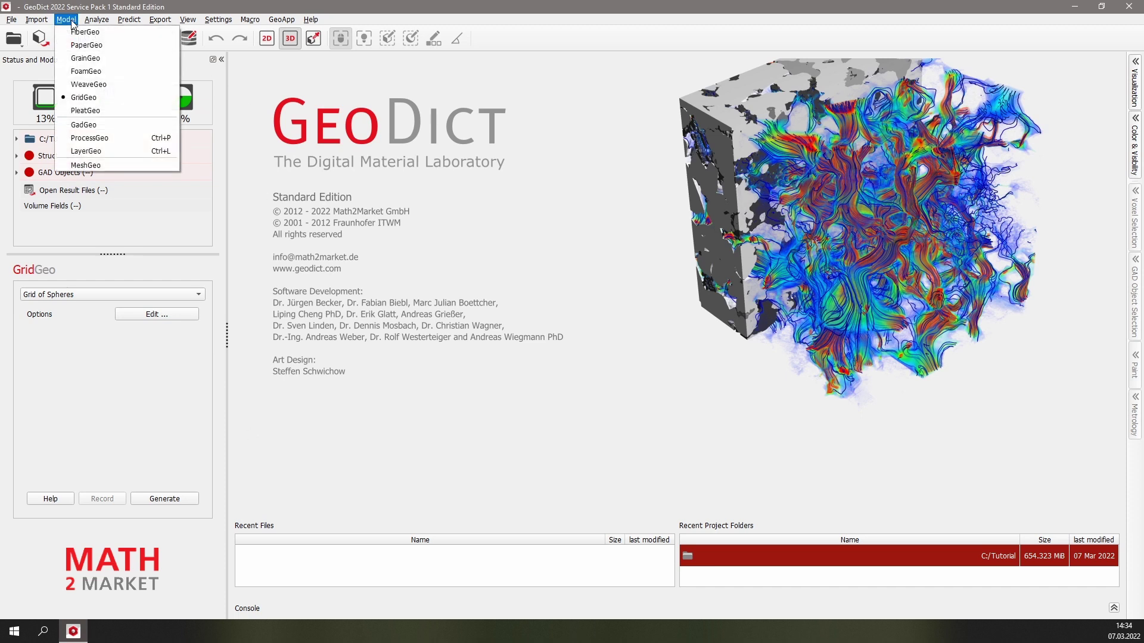
click(132, 99)
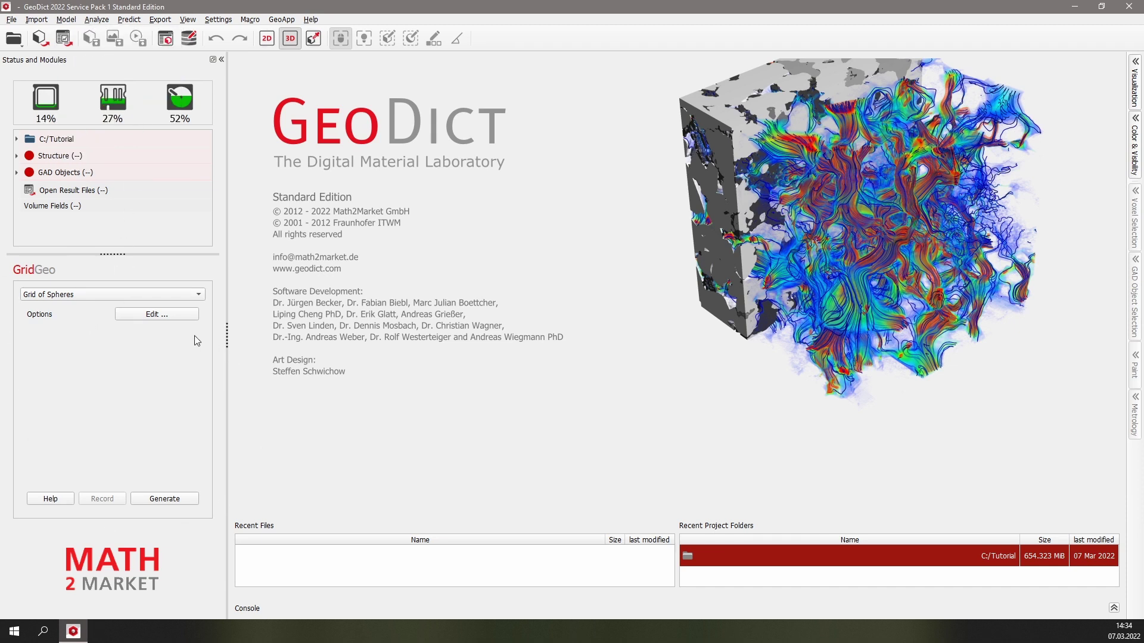
click(164, 296)
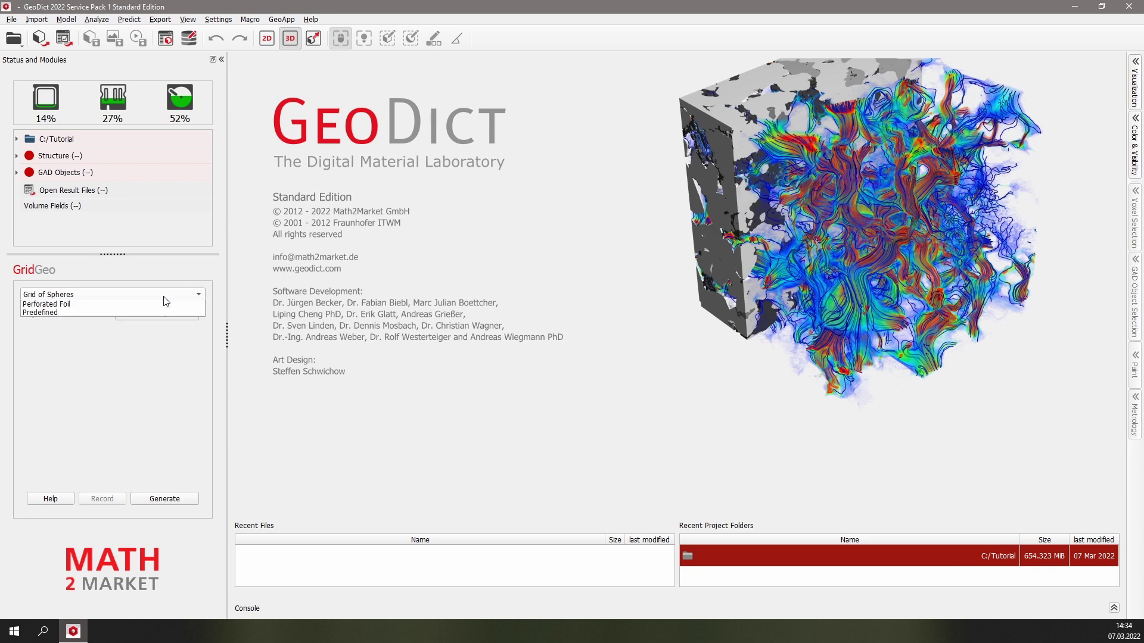
click(69, 305)
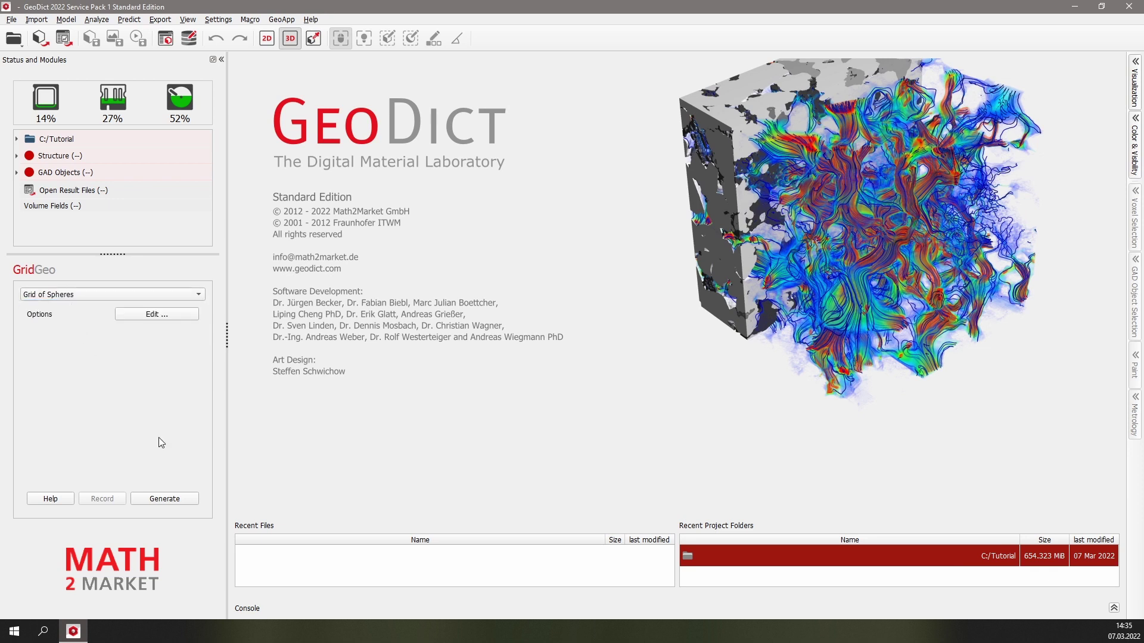
click(177, 504)
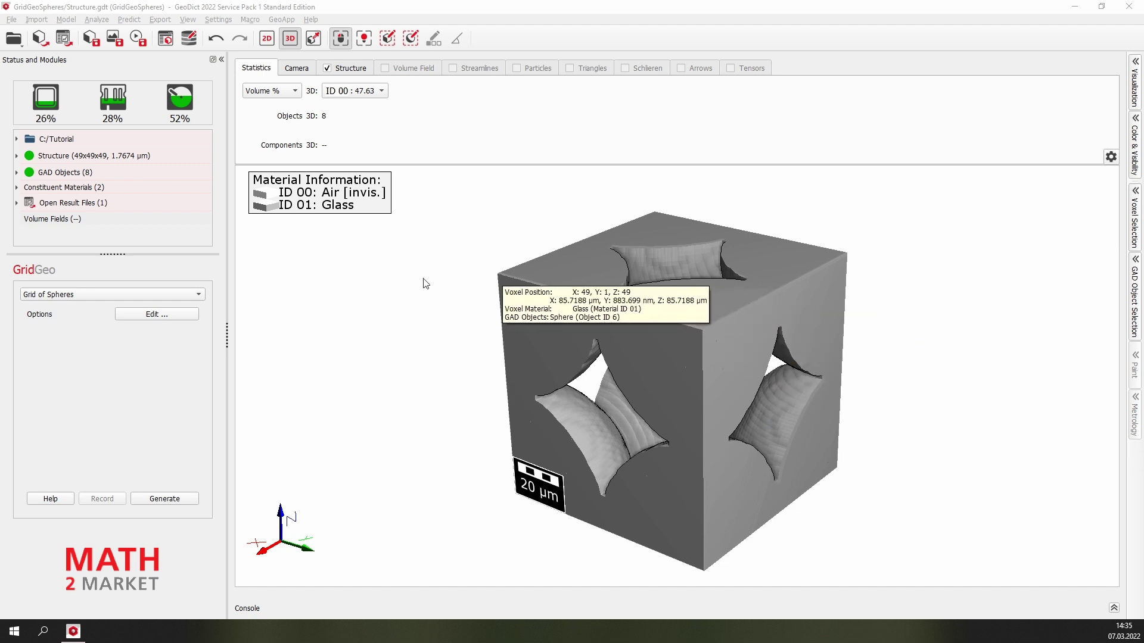
Generate a Perforated Foil structure with its existing options
click(201, 294)
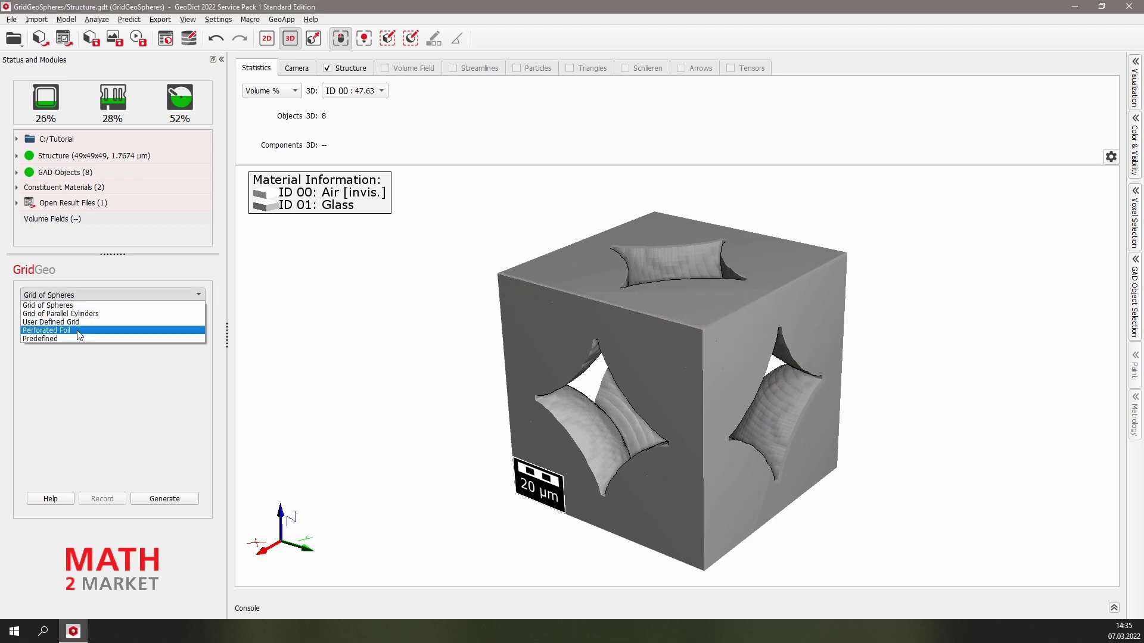
click(106, 336)
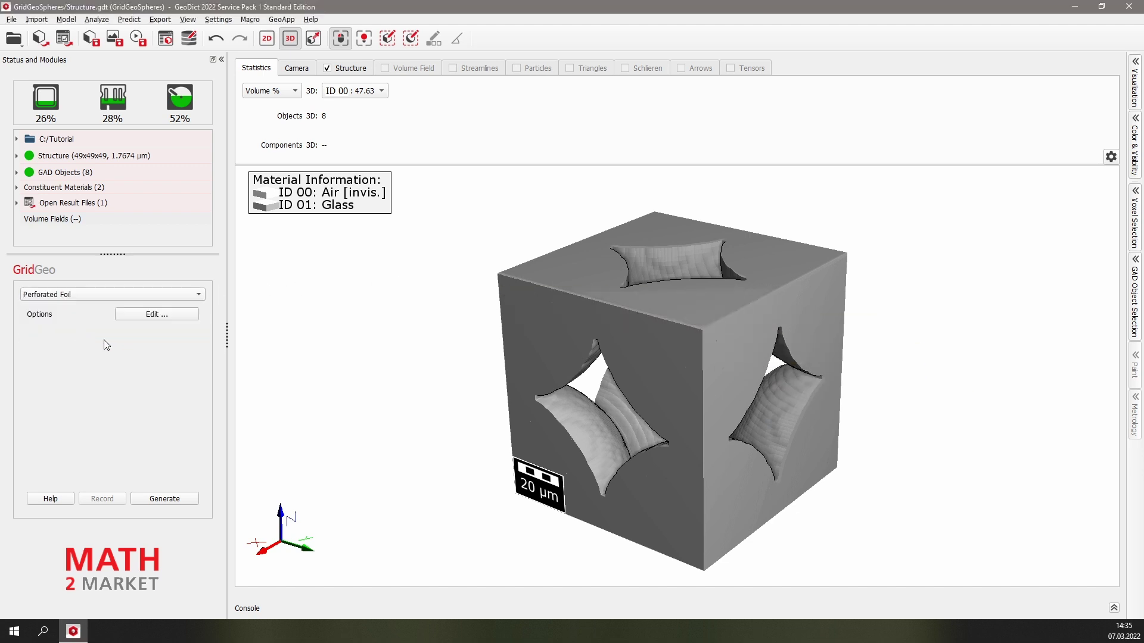
click(191, 501)
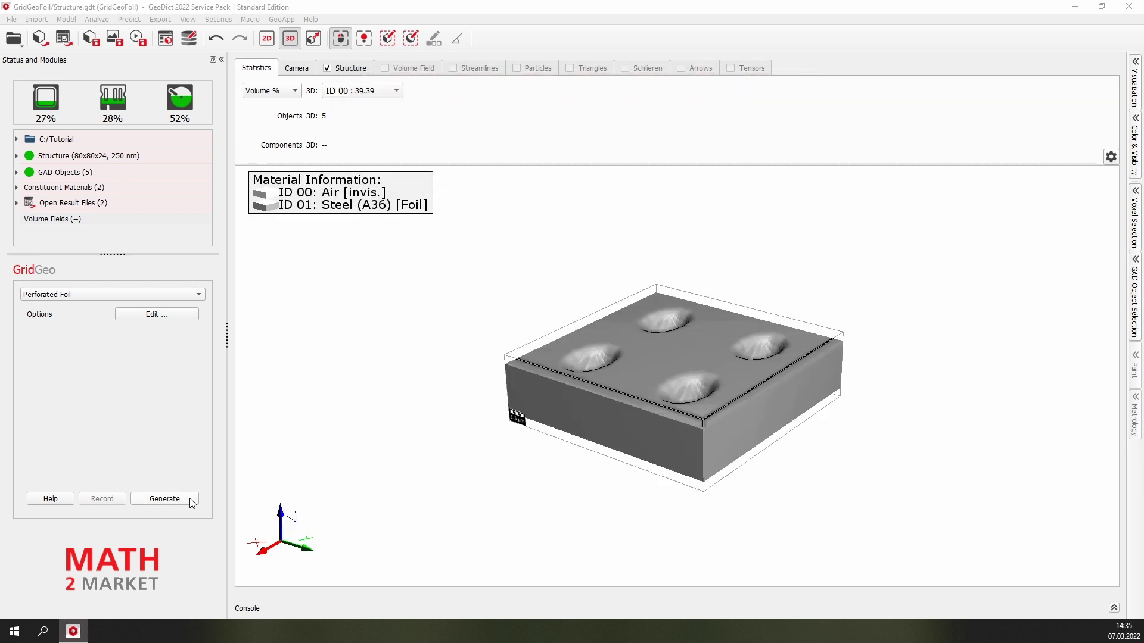
Choose the User Defined Grid type and view its grid options without changing them
click(128, 295)
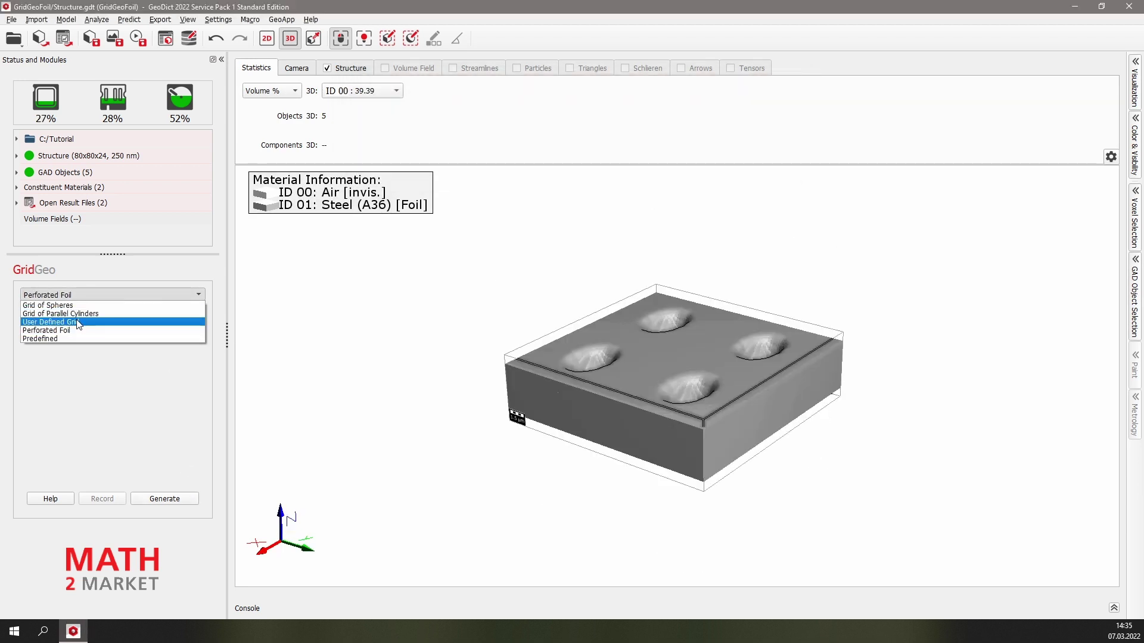
click(79, 322)
click(152, 314)
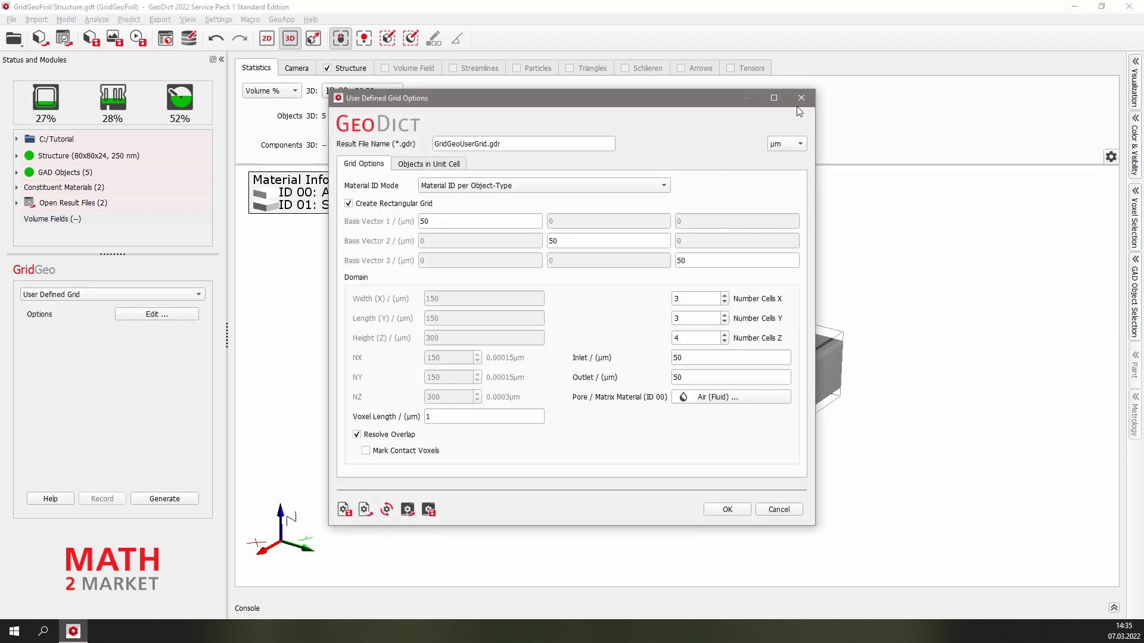
click(801, 97)
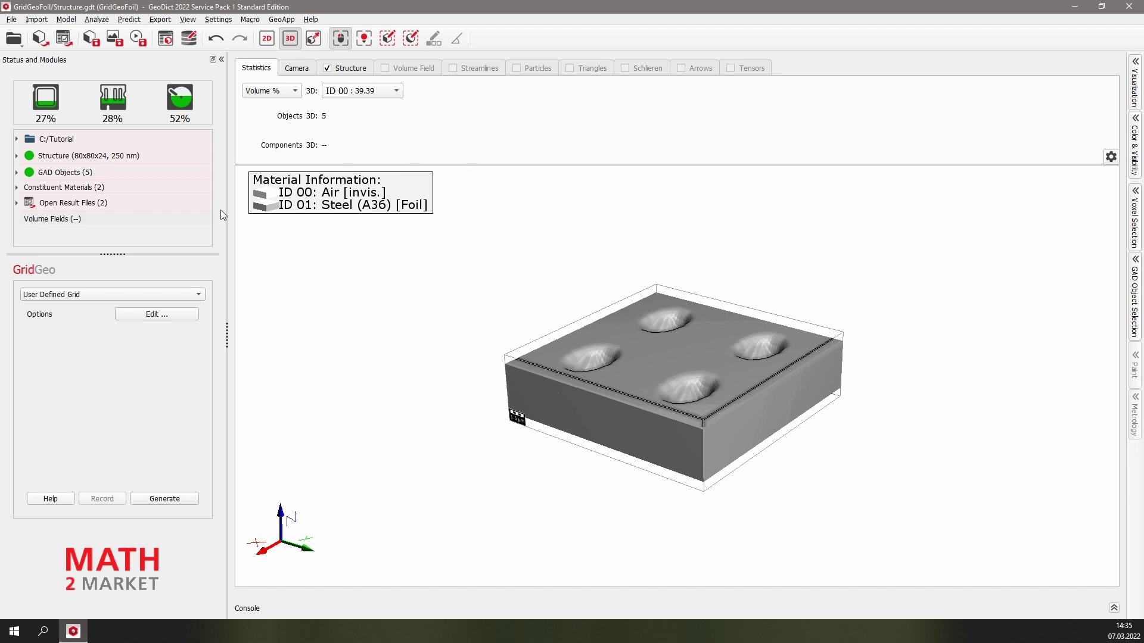
Choose the predefined 01 Strut-Based Lattices script in GridGeo and run it with its existing parameters
click(151, 296)
click(84, 338)
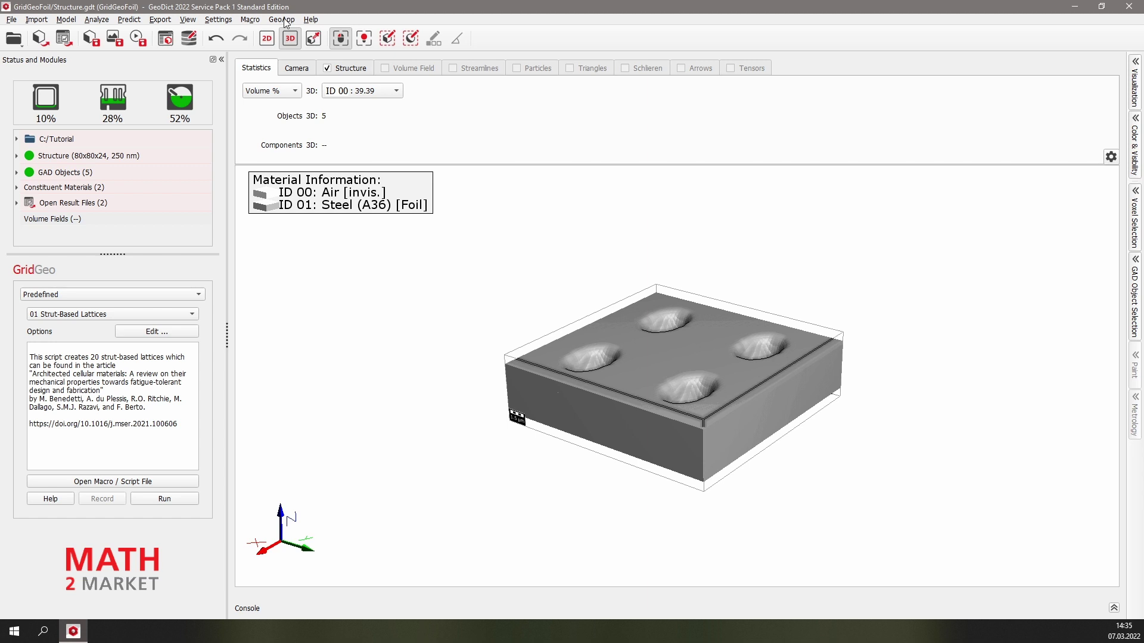
click(283, 19)
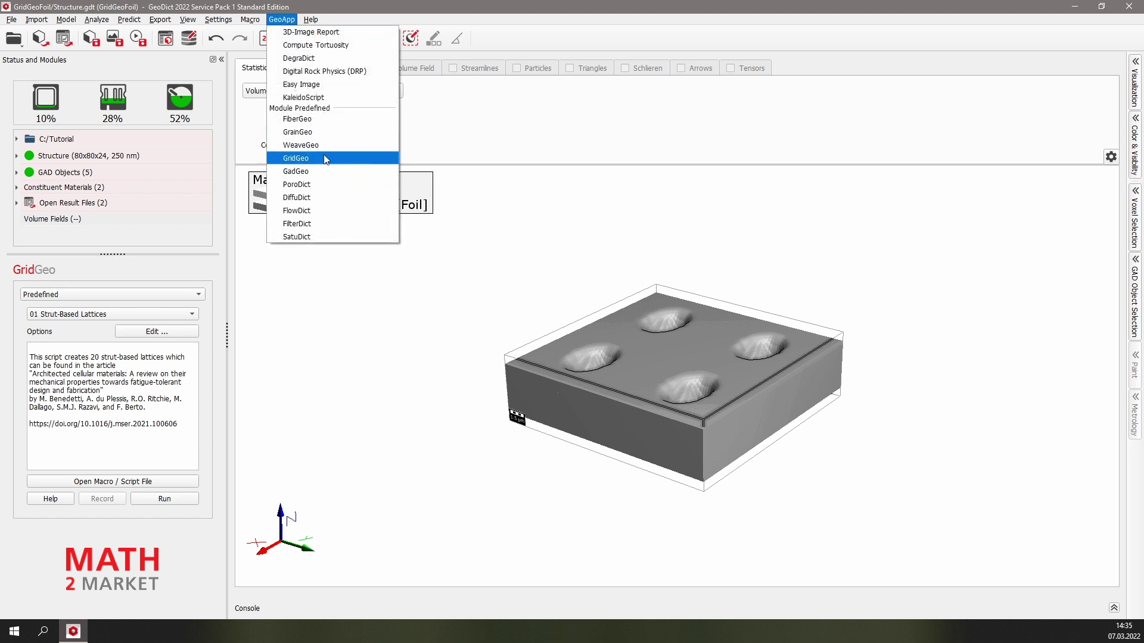
click(174, 269)
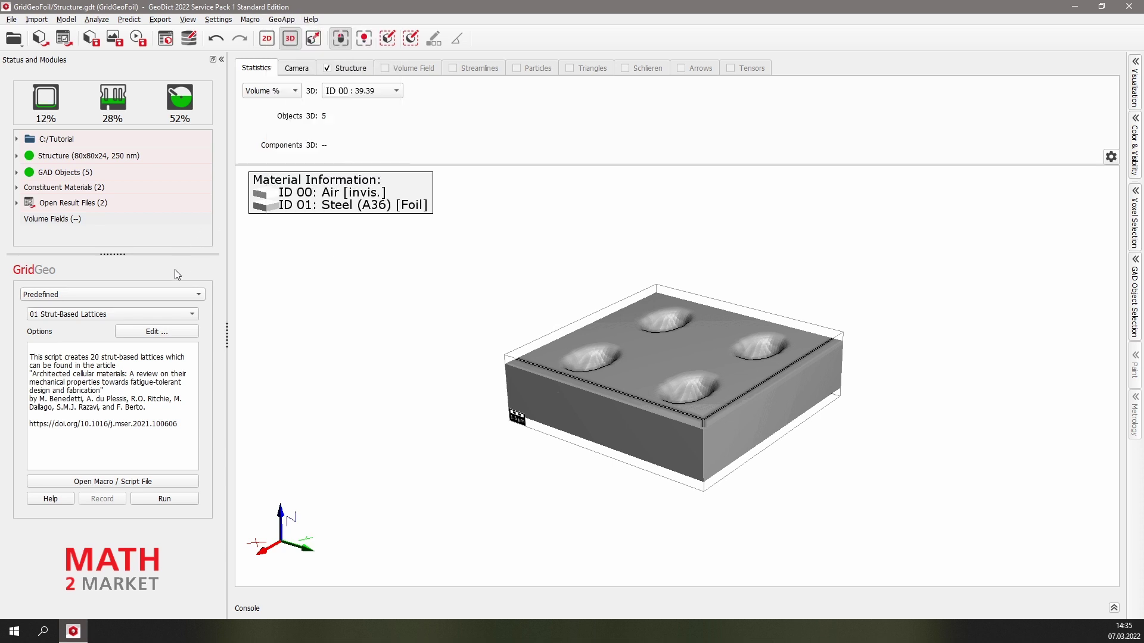
click(149, 314)
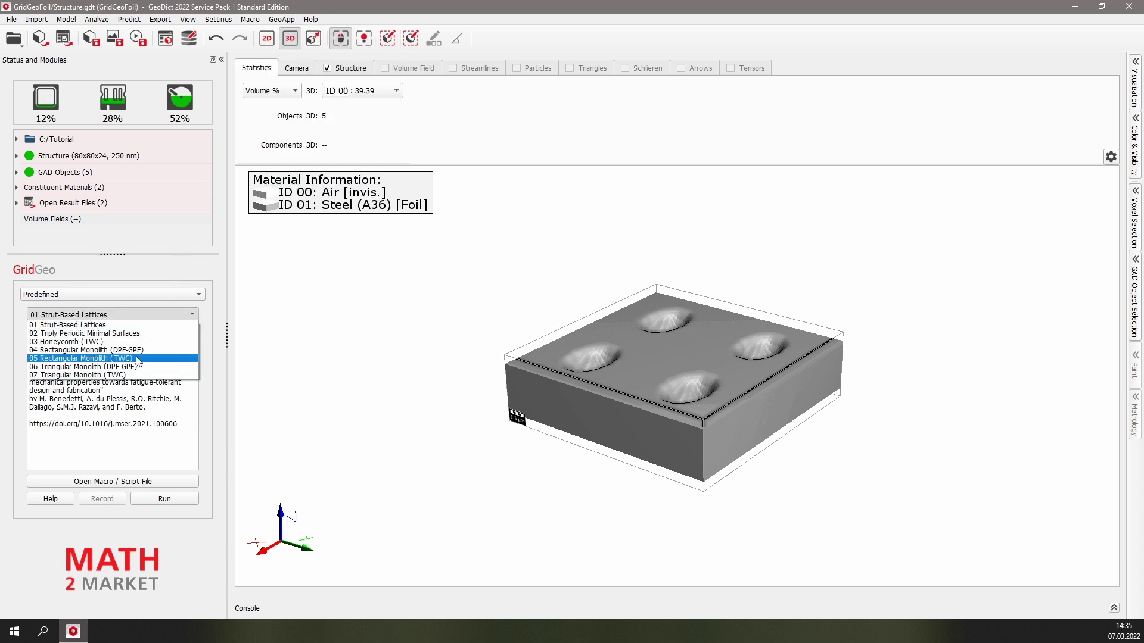
click(135, 326)
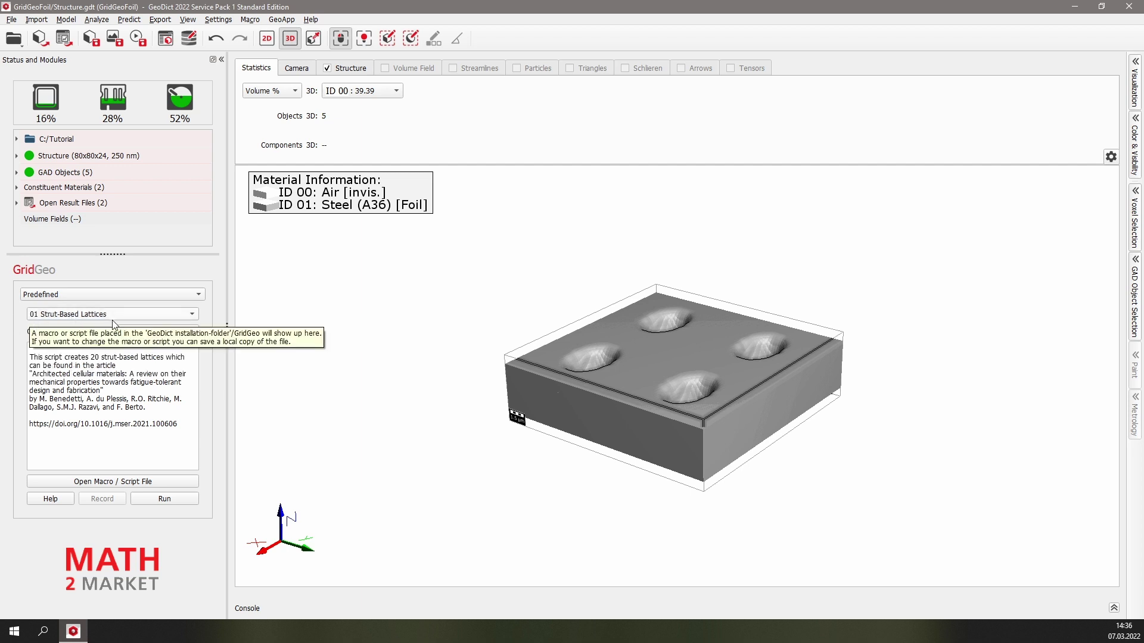
click(180, 498)
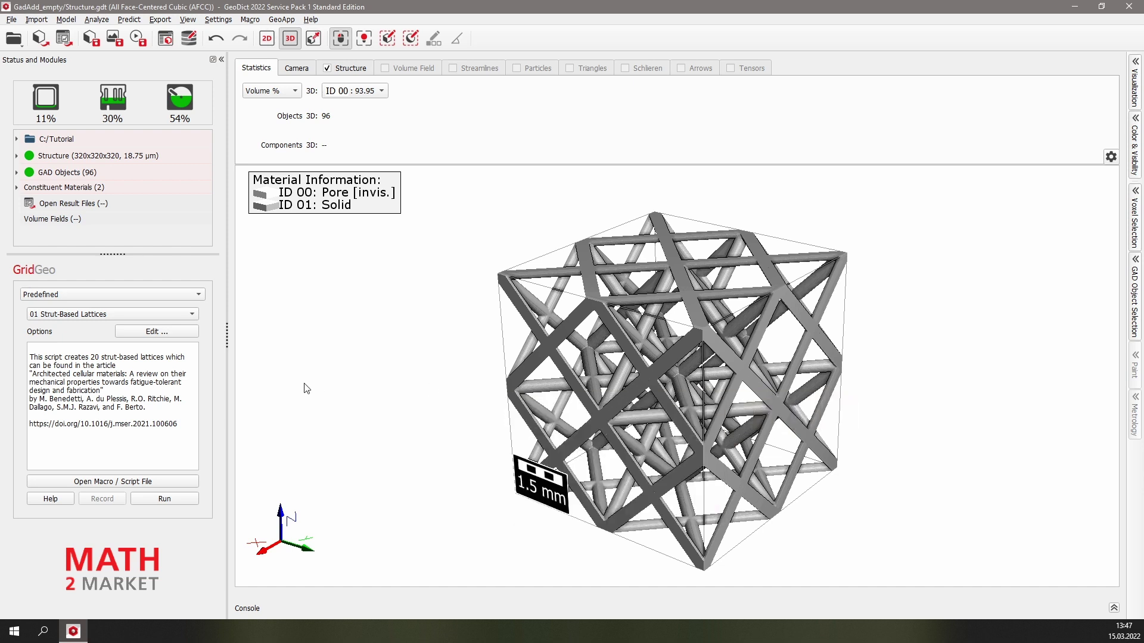
Set the lattice type to Body-Centered-Cubic-(BCC) in the strut-based lattice parameters and generate the structure
click(179, 333)
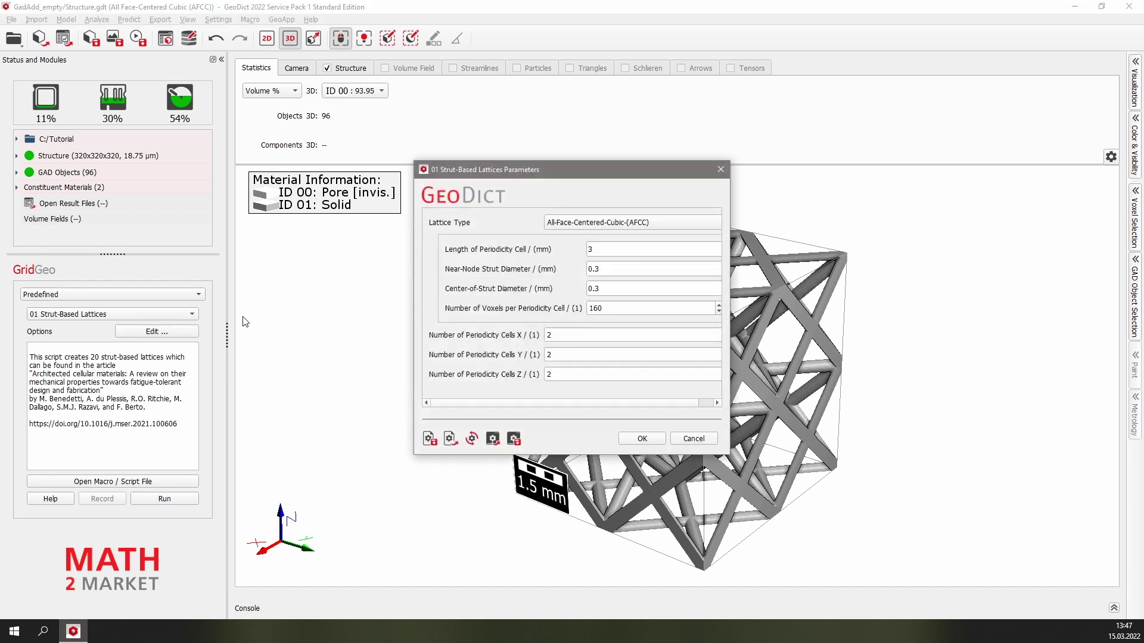
drag(606, 174, 383, 273)
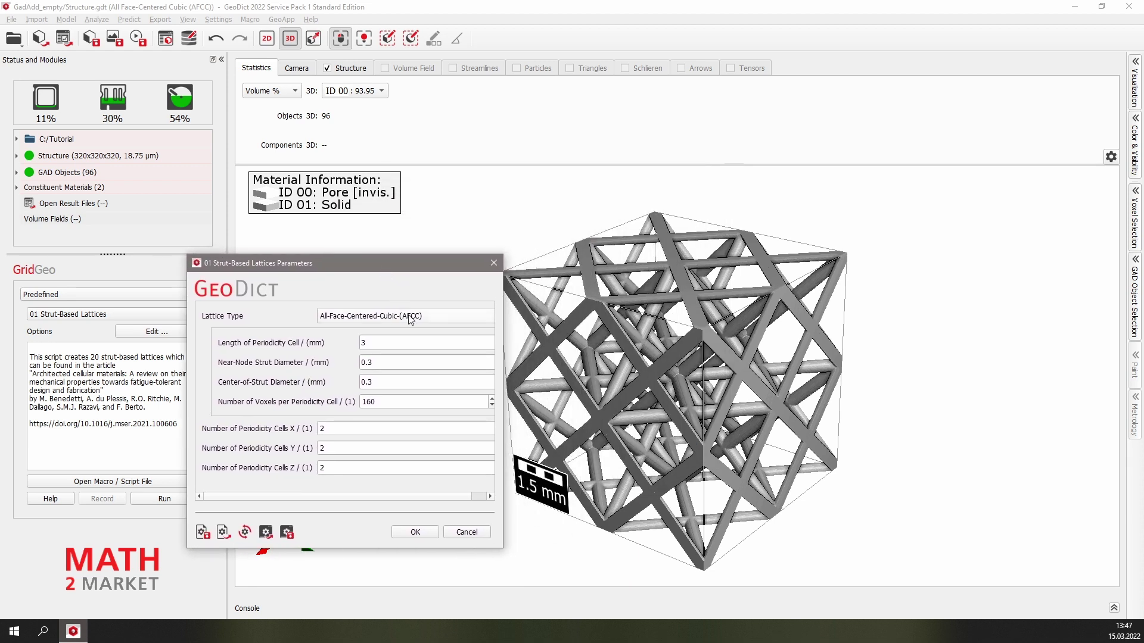
click(433, 318)
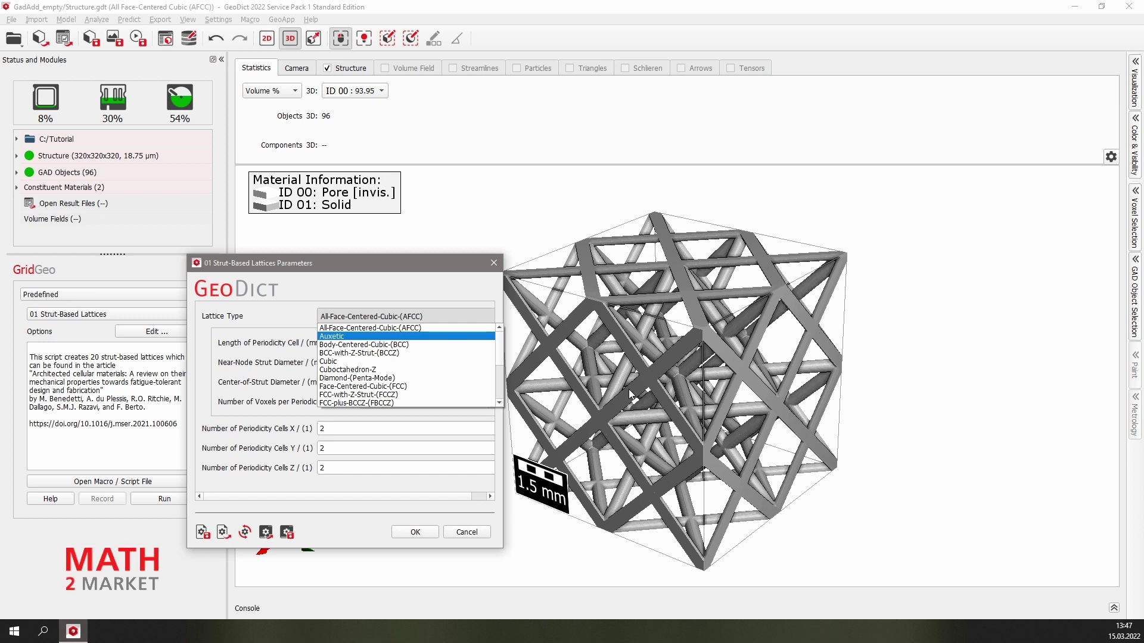
click(420, 346)
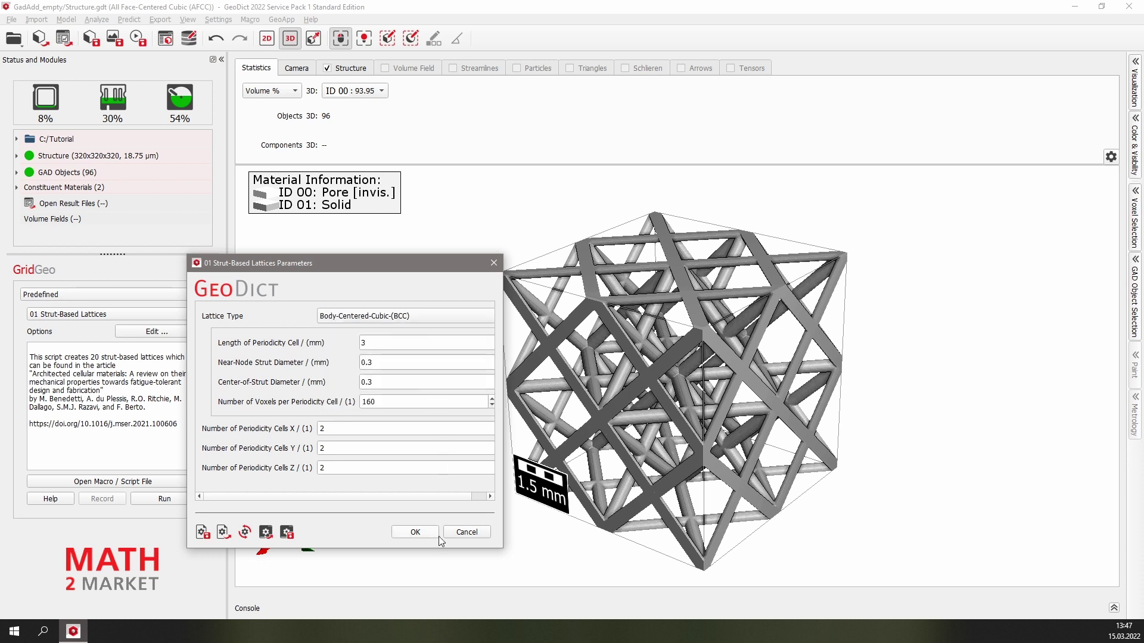
click(414, 532)
click(181, 502)
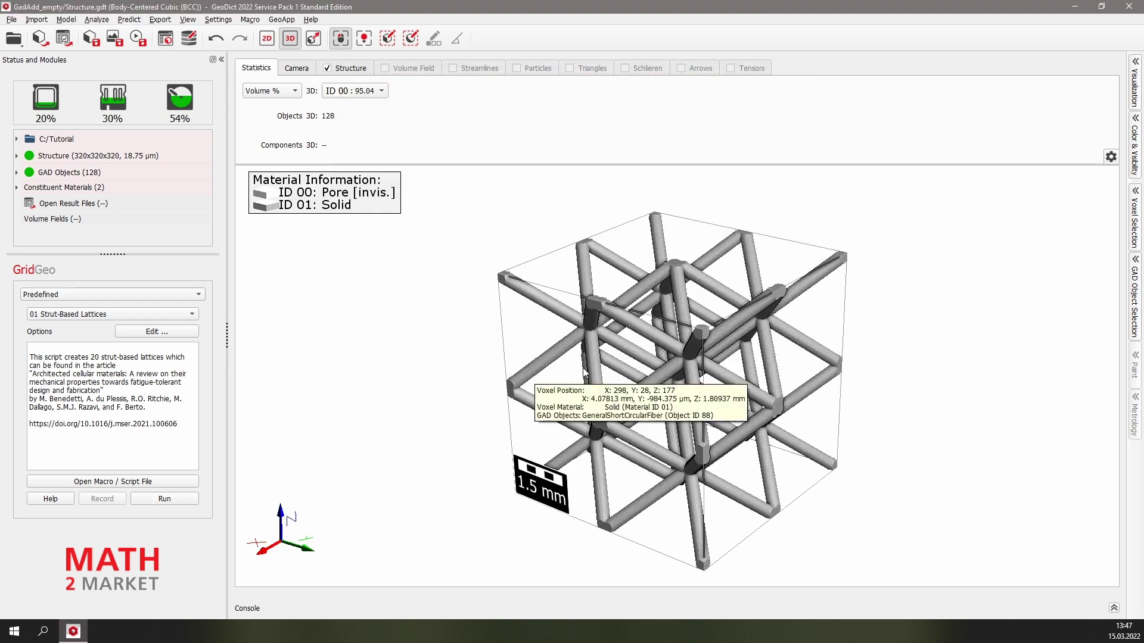
Set the center-of-strut diameter of the BCC lattice to 0.5 mm and regenerate the structure
mouse_move(688, 369)
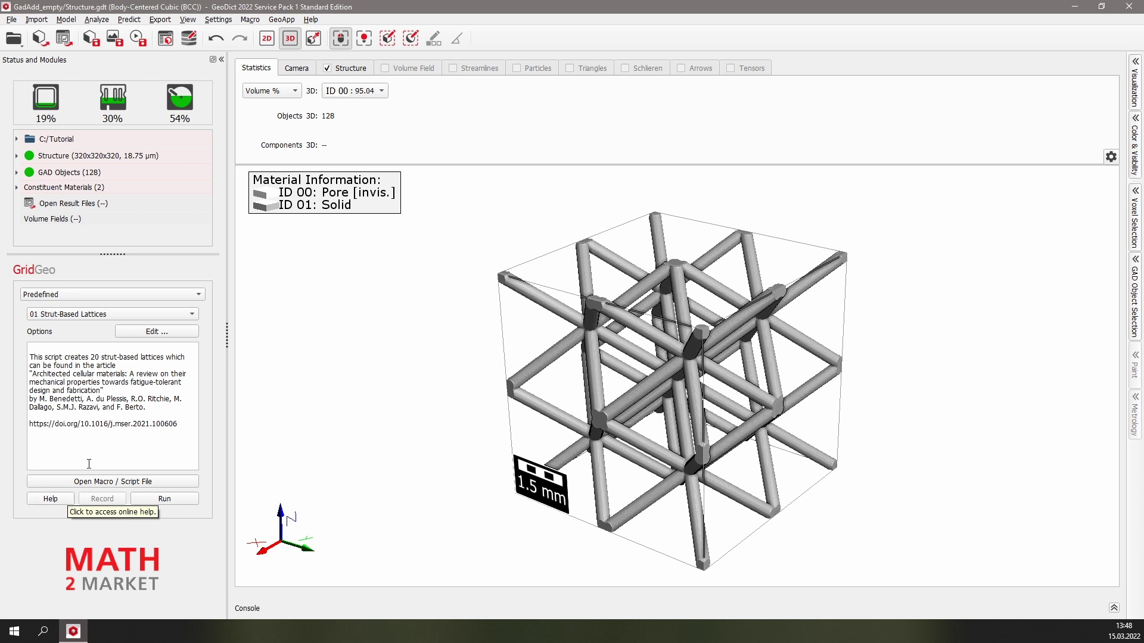
click(167, 331)
drag(602, 165, 325, 249)
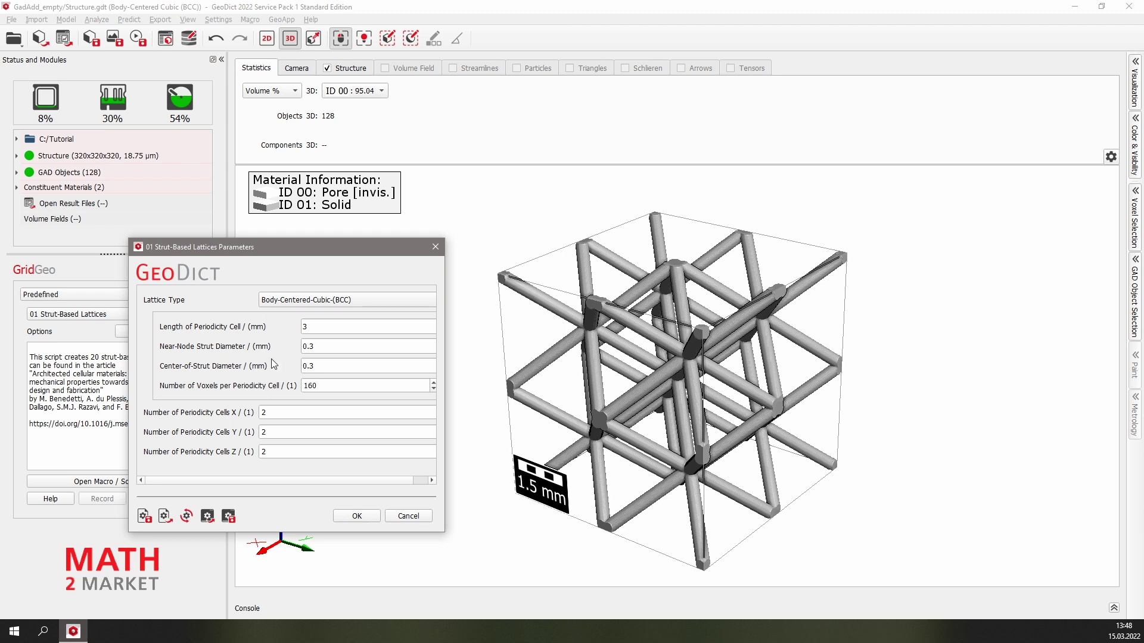
double_click(307, 366)
click(357, 516)
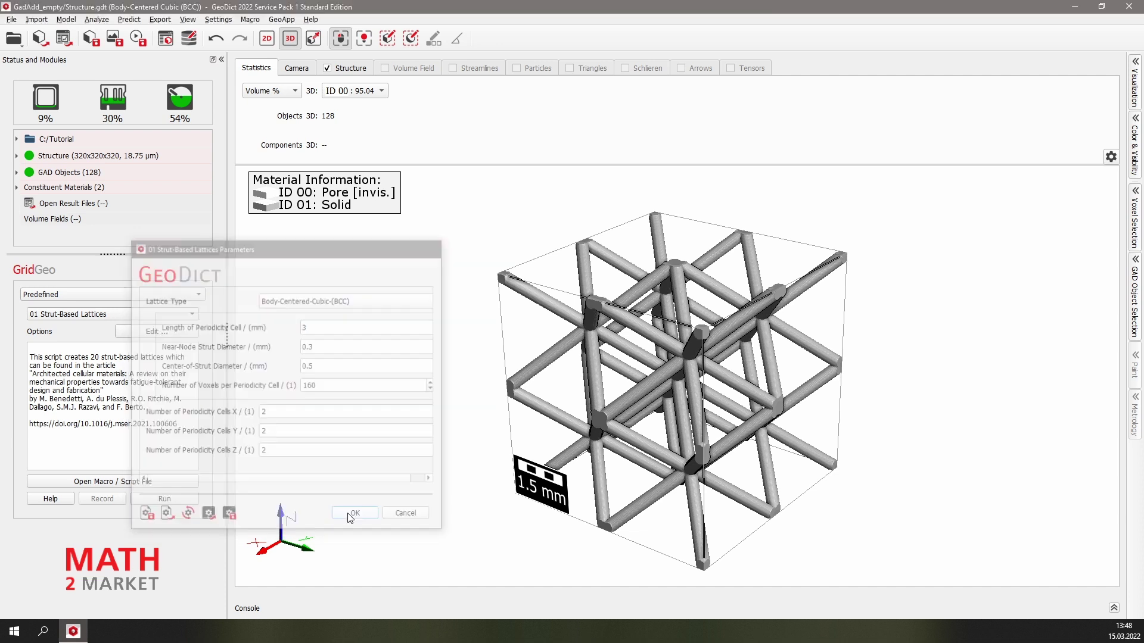
click(184, 501)
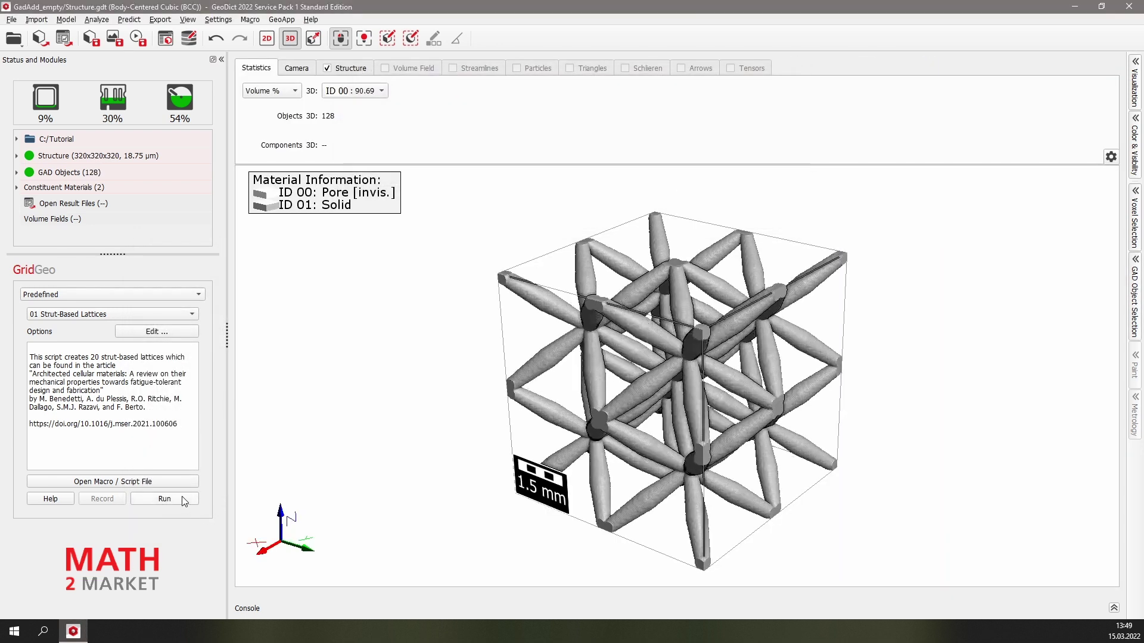
Set the number of periodicity cells to 3 in X, 3 in Y and 1 in Z, and regenerate the BCC lattice
mouse_move(646, 400)
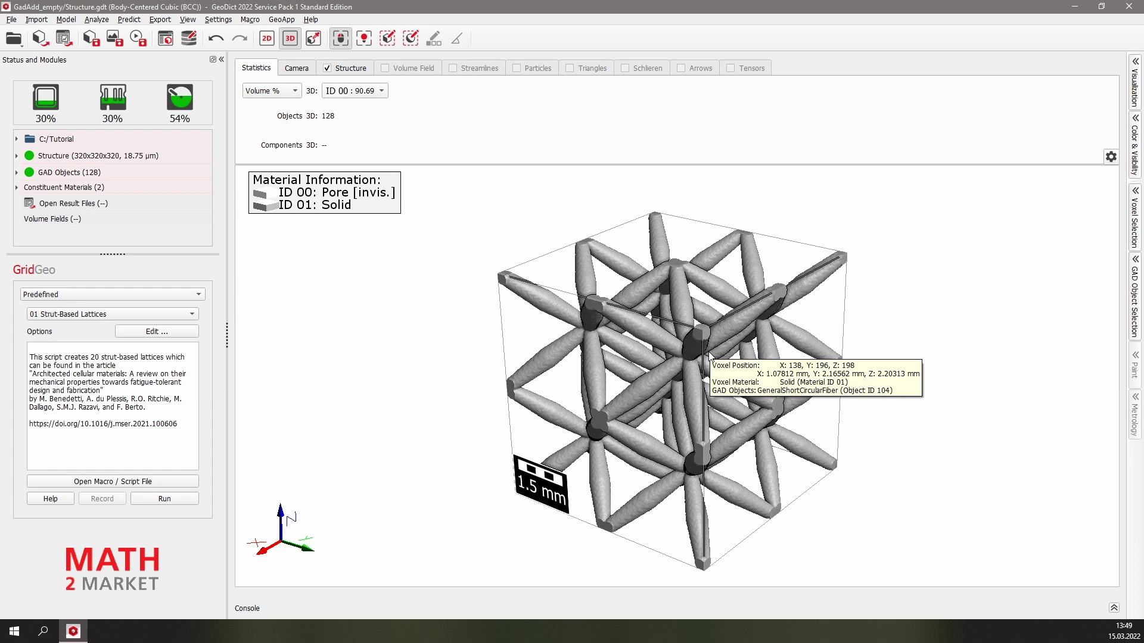
click(170, 334)
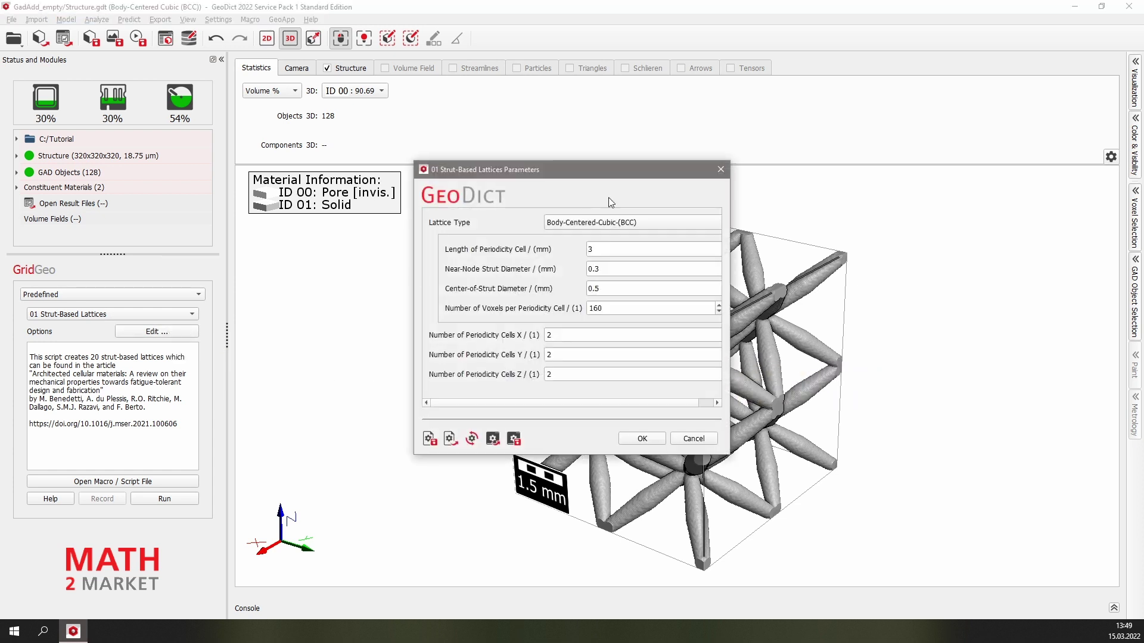
drag(620, 179, 395, 274)
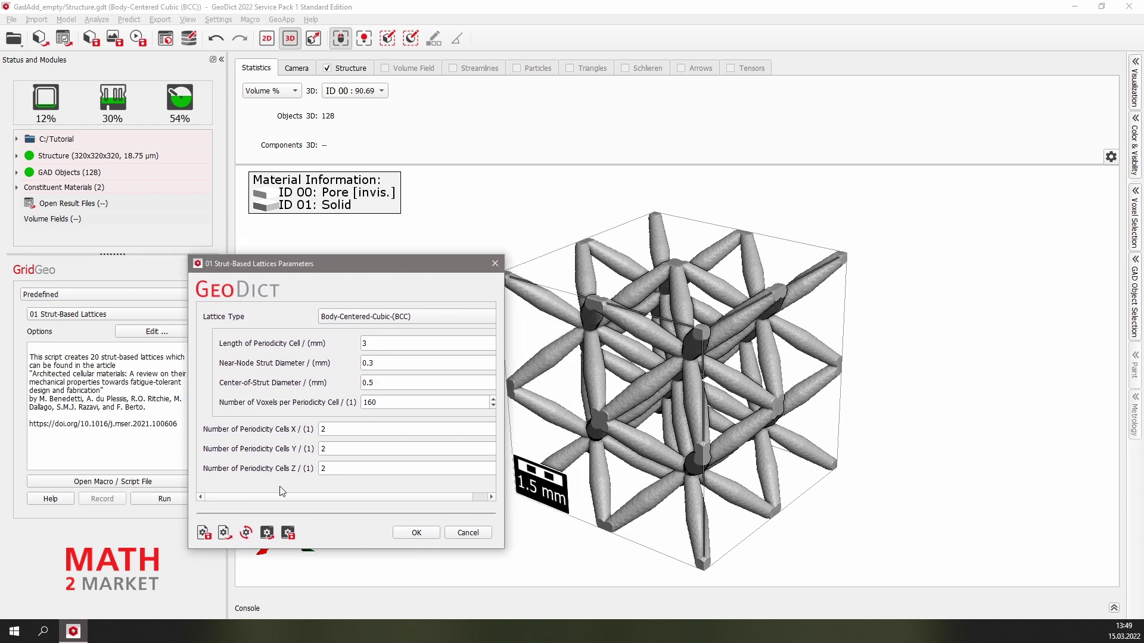
drag(342, 430, 315, 434)
text(3)
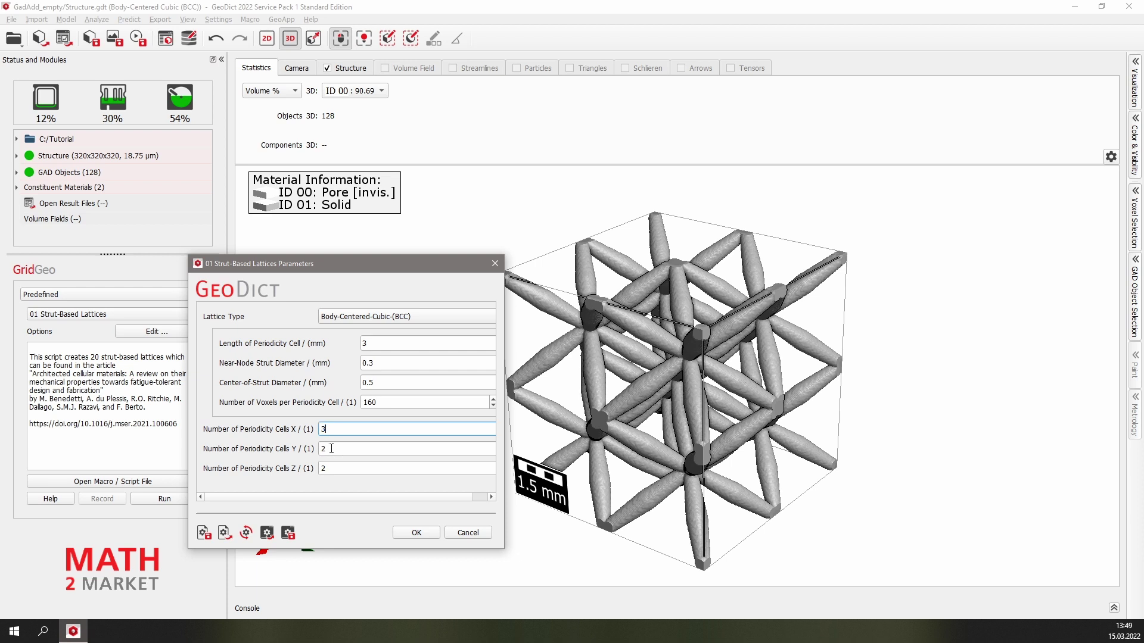
key(Tab)
text(3)
key(Tab)
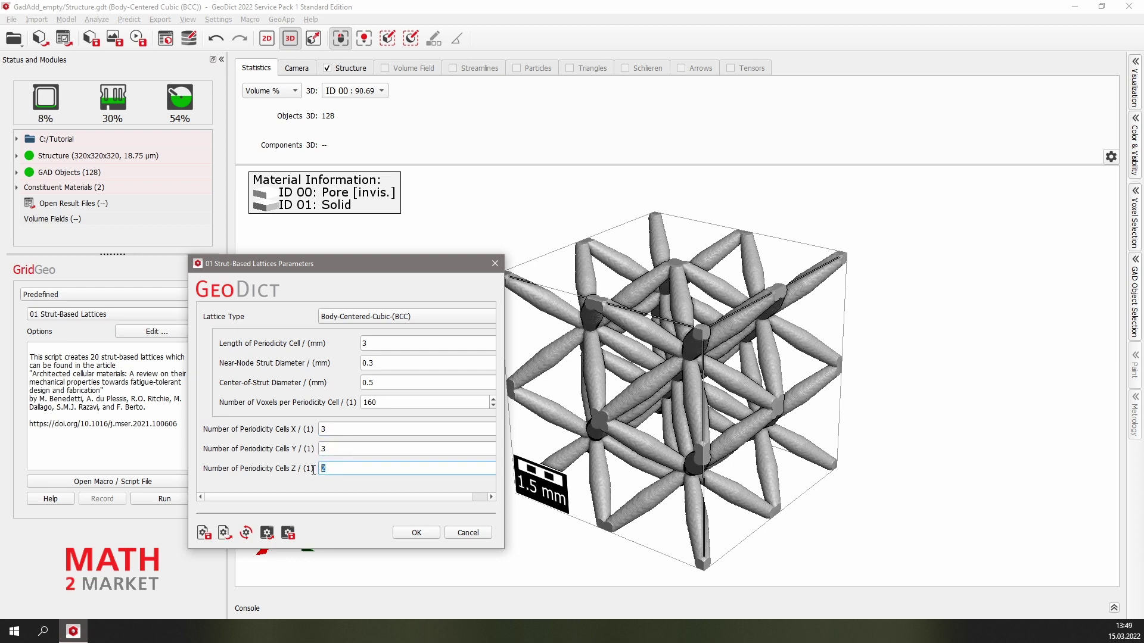
text(1)
click(427, 534)
click(176, 500)
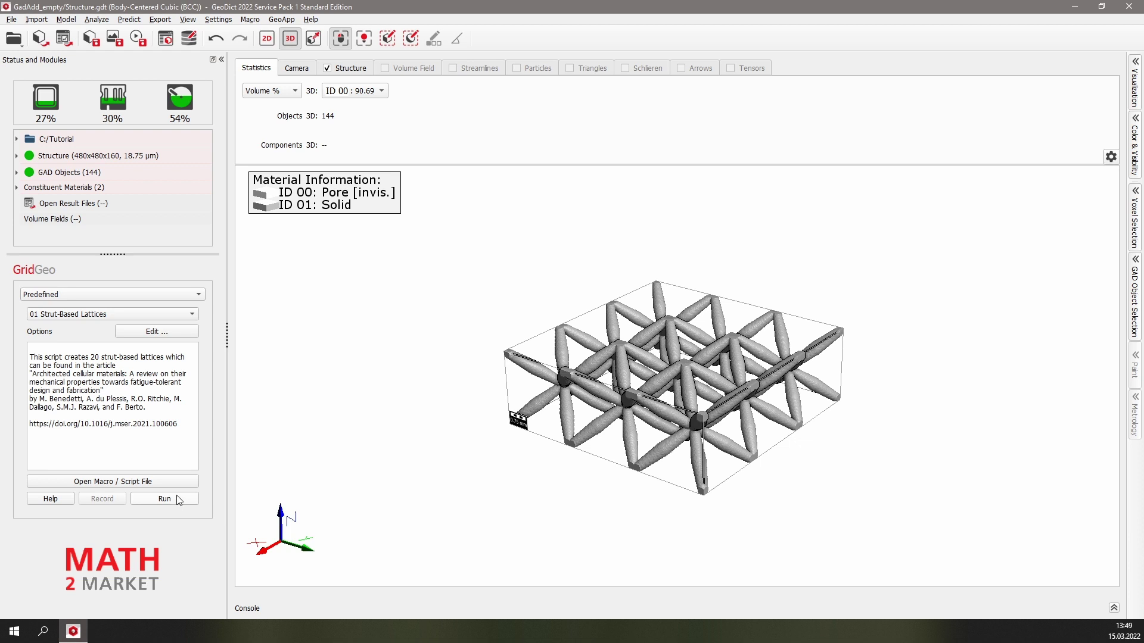
Choose the predefined 02 Triply Periodic Minimal Surfaces script and generate the structure with its existing parameters
click(188, 314)
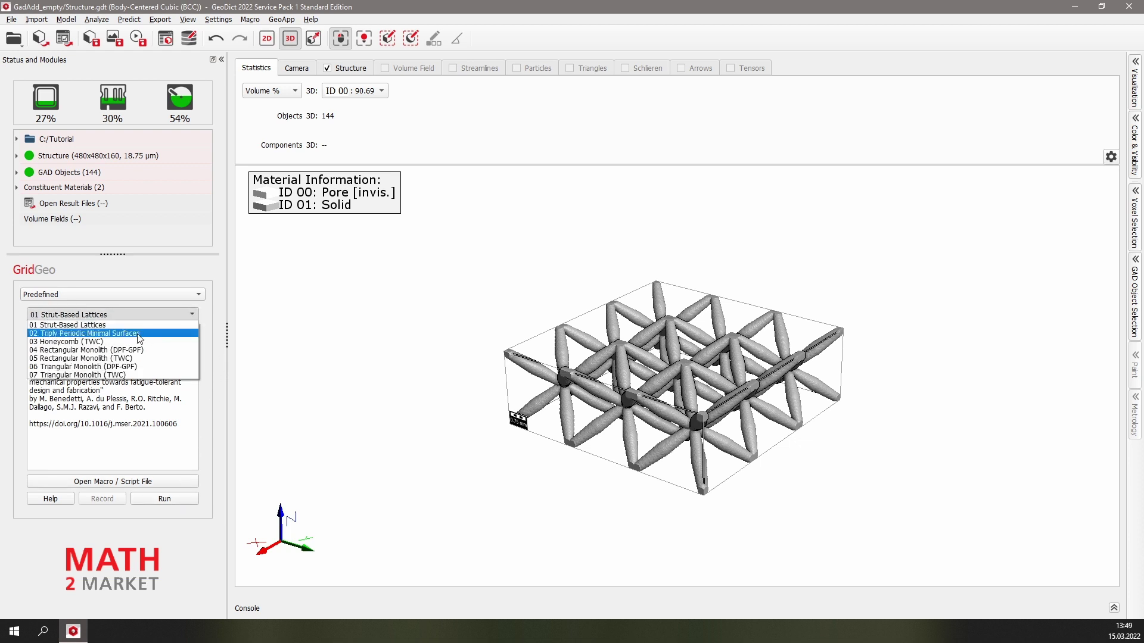
click(142, 337)
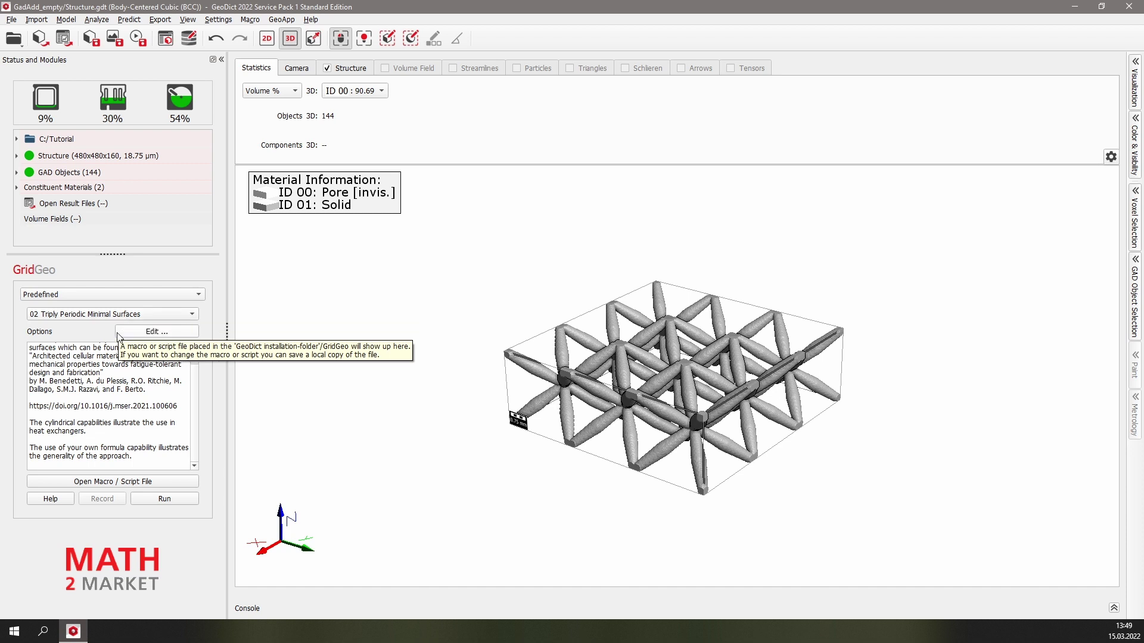
click(181, 501)
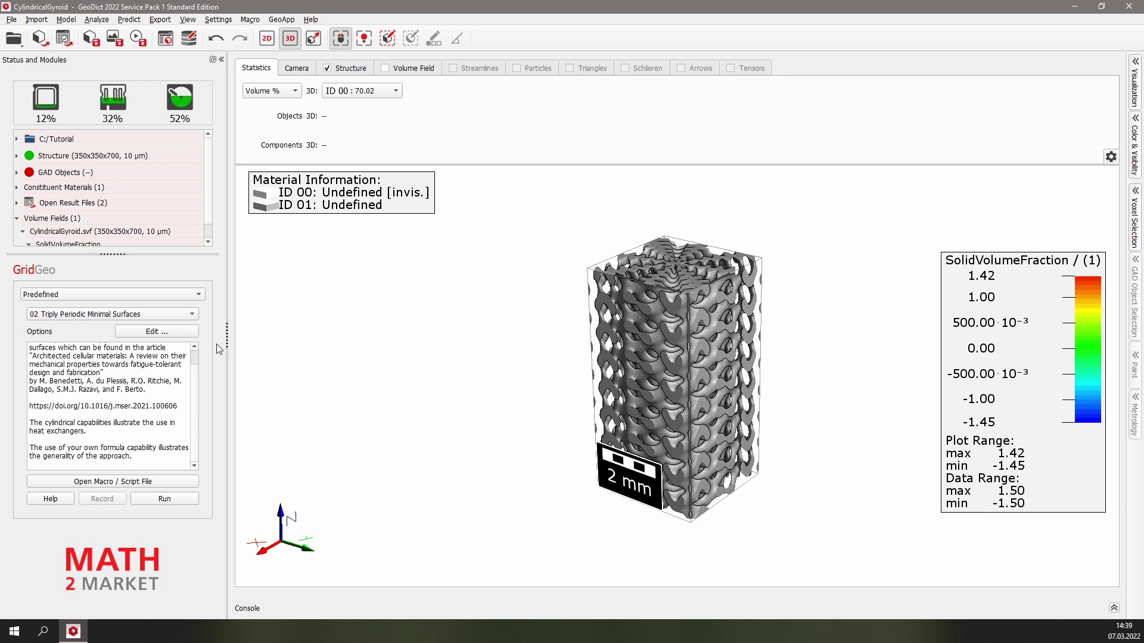
mouse_move(623, 424)
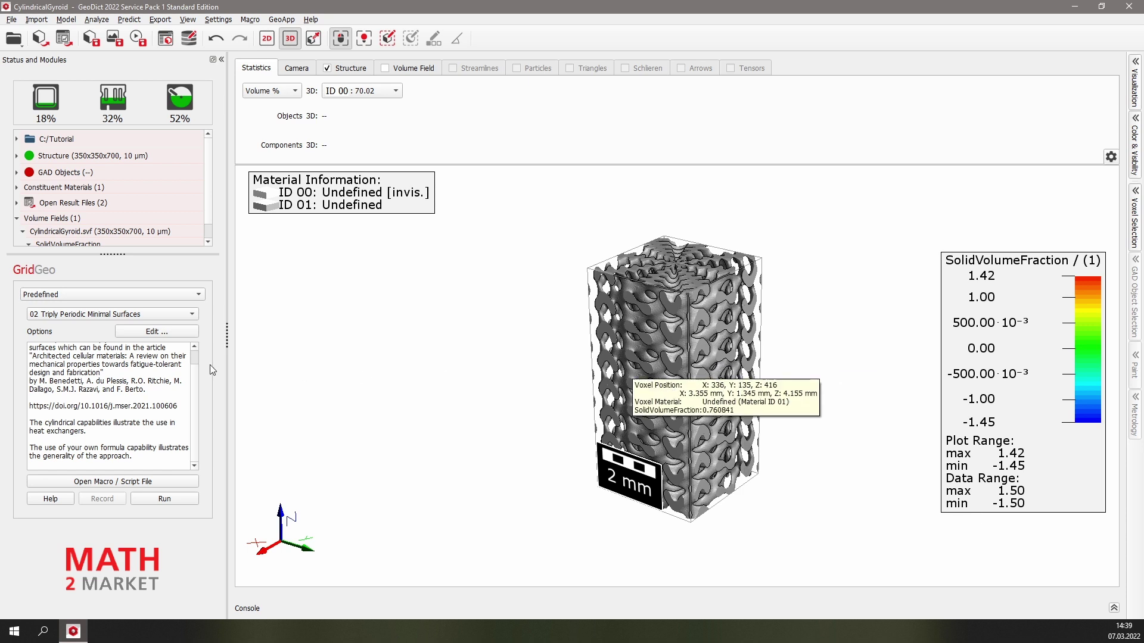
Set the shape mode to Square in the triply periodic minimal surfaces parameters and generate the gyroid structure
click(156, 331)
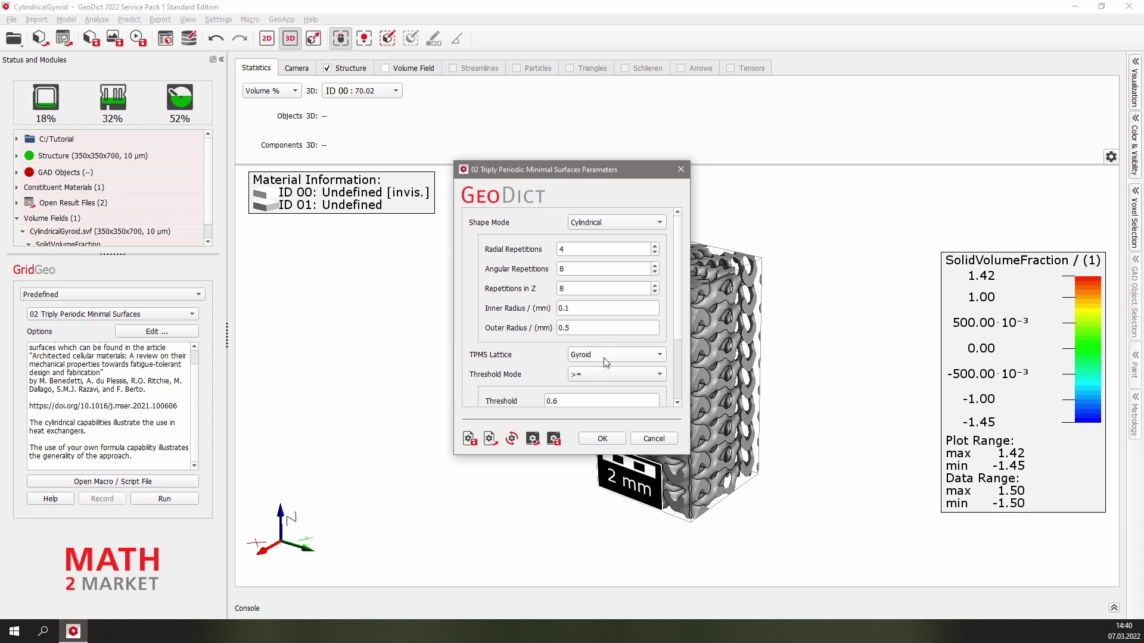
click(623, 224)
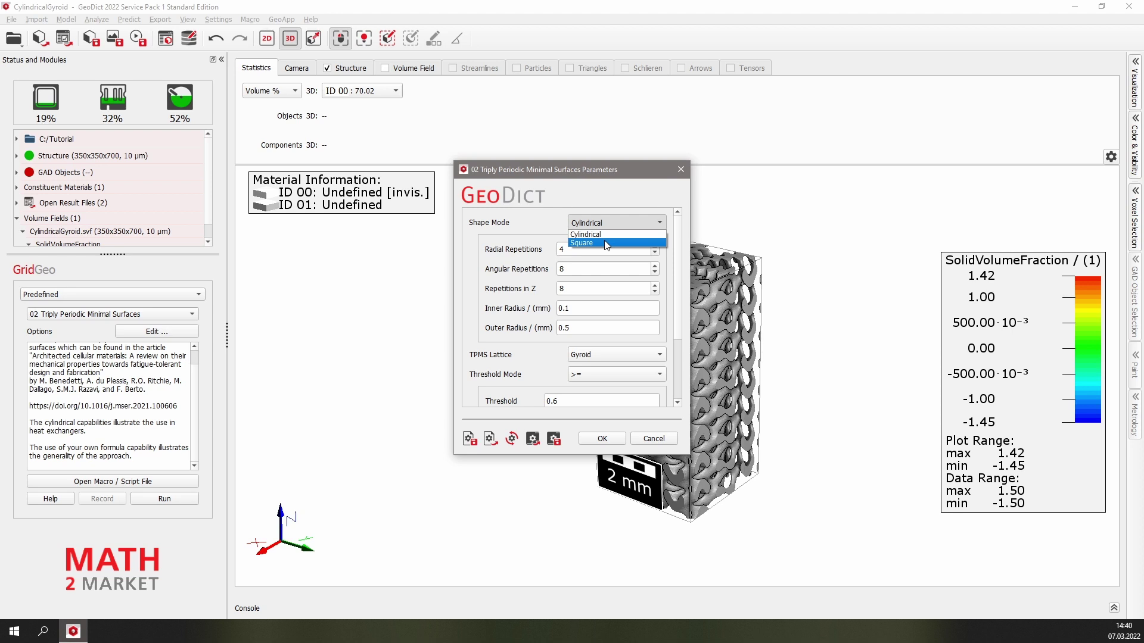
click(607, 244)
drag(559, 168, 413, 225)
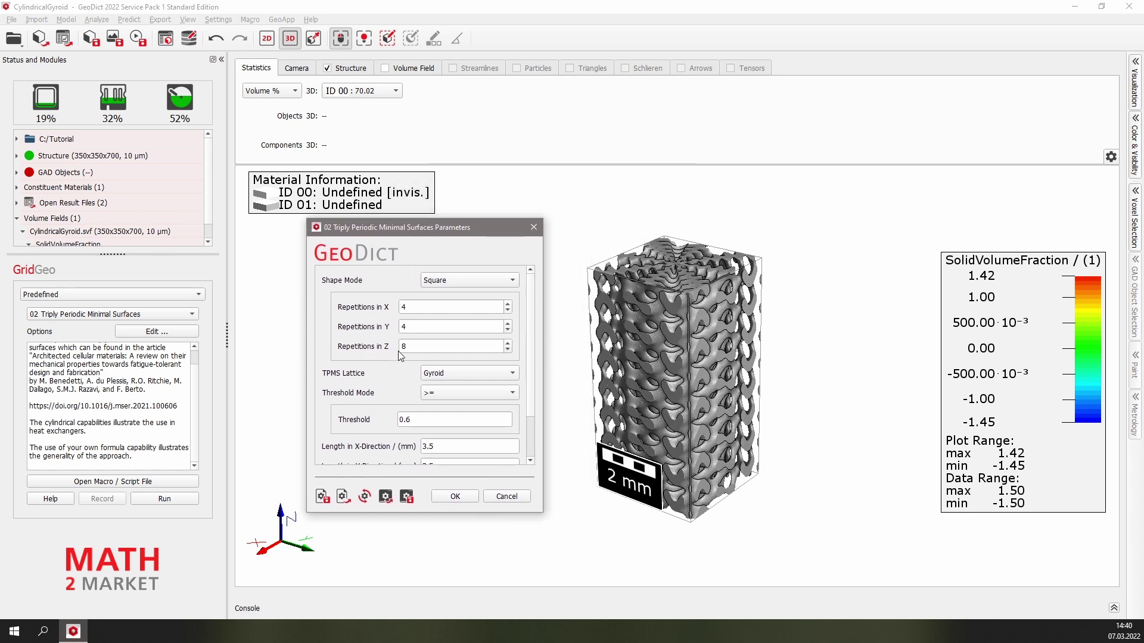
drag(430, 520, 433, 586)
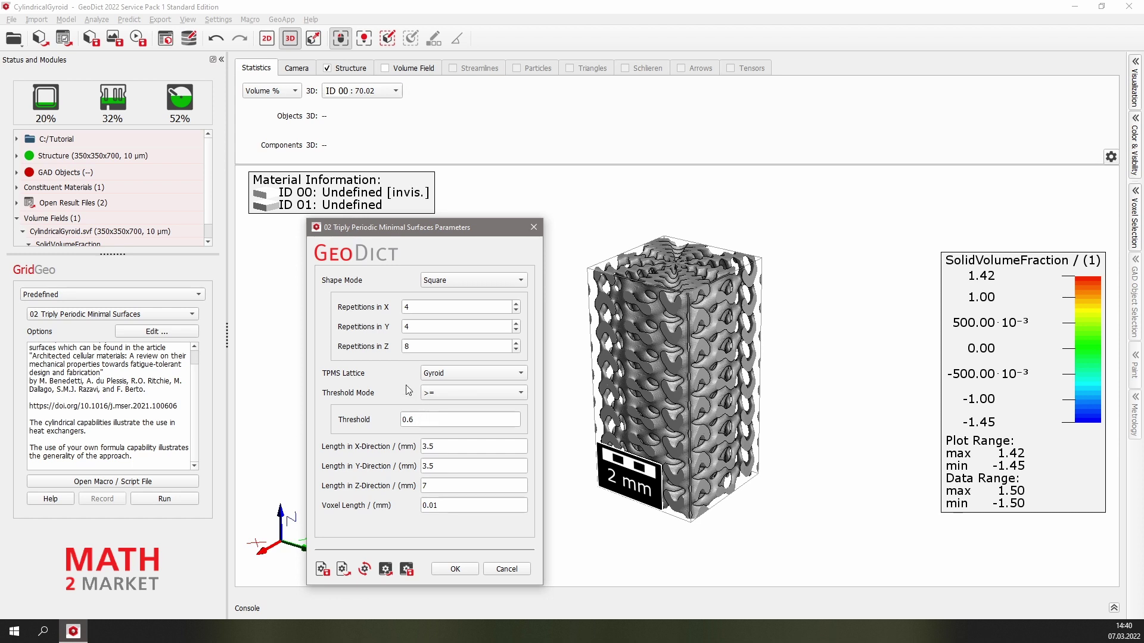
click(454, 568)
click(164, 499)
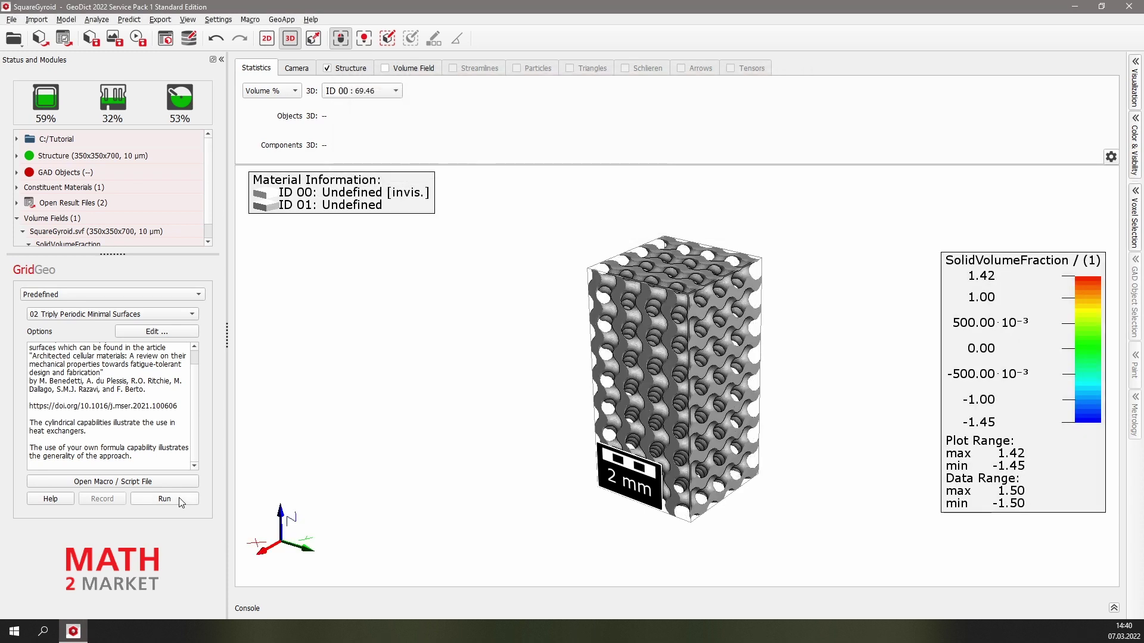
Show the volume field of the square gyroid and hide the structure itself
mouse_move(620, 417)
click(385, 68)
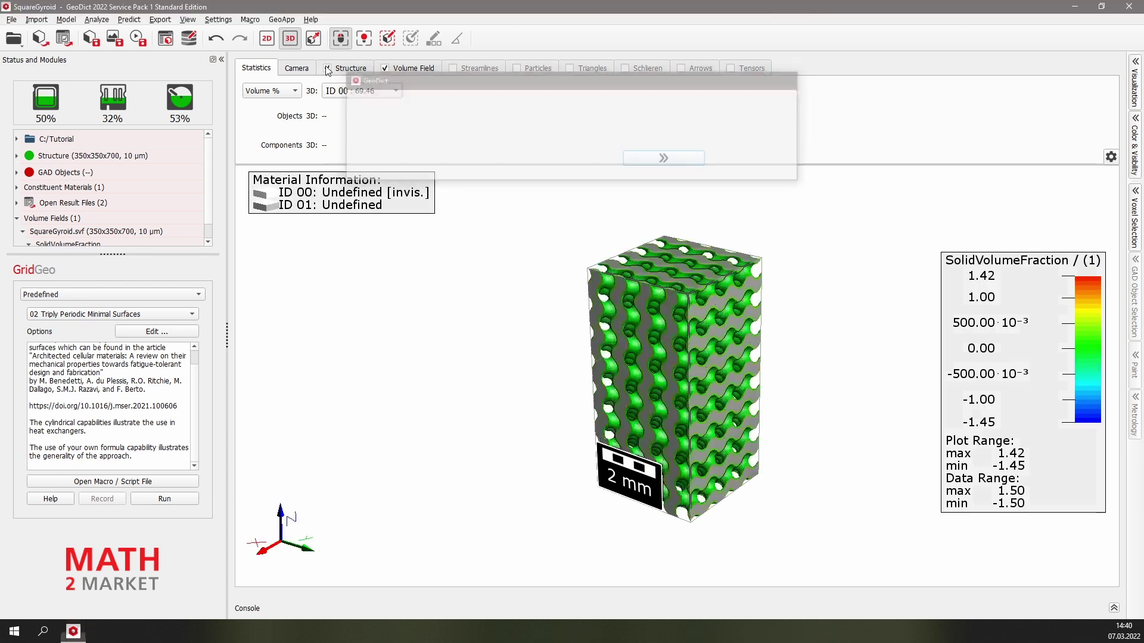
click(327, 68)
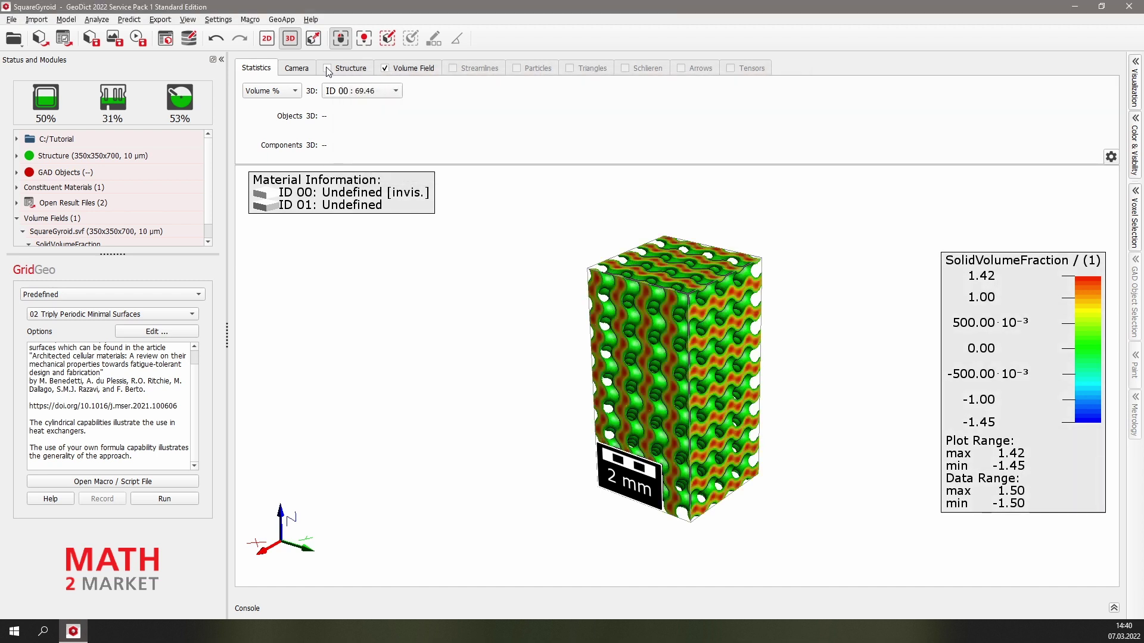
mouse_move(601, 434)
Set the volume field's SolidVolumeFraction display threshold to 0.6 and its comparison to <=
click(414, 69)
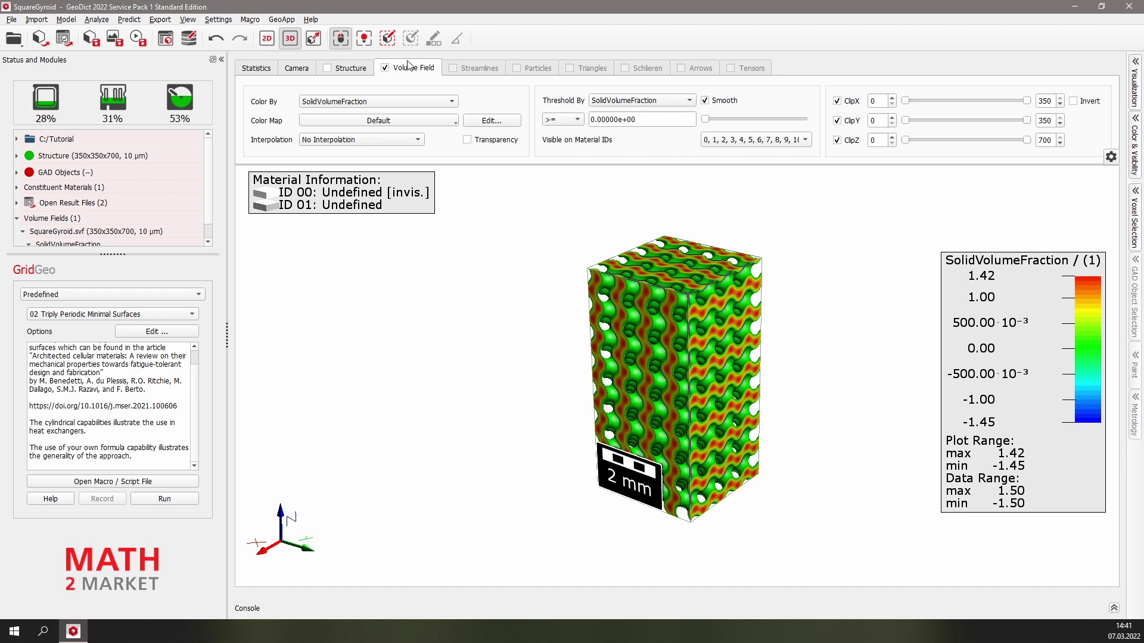
click(706, 119)
click(736, 120)
triple_click(647, 122)
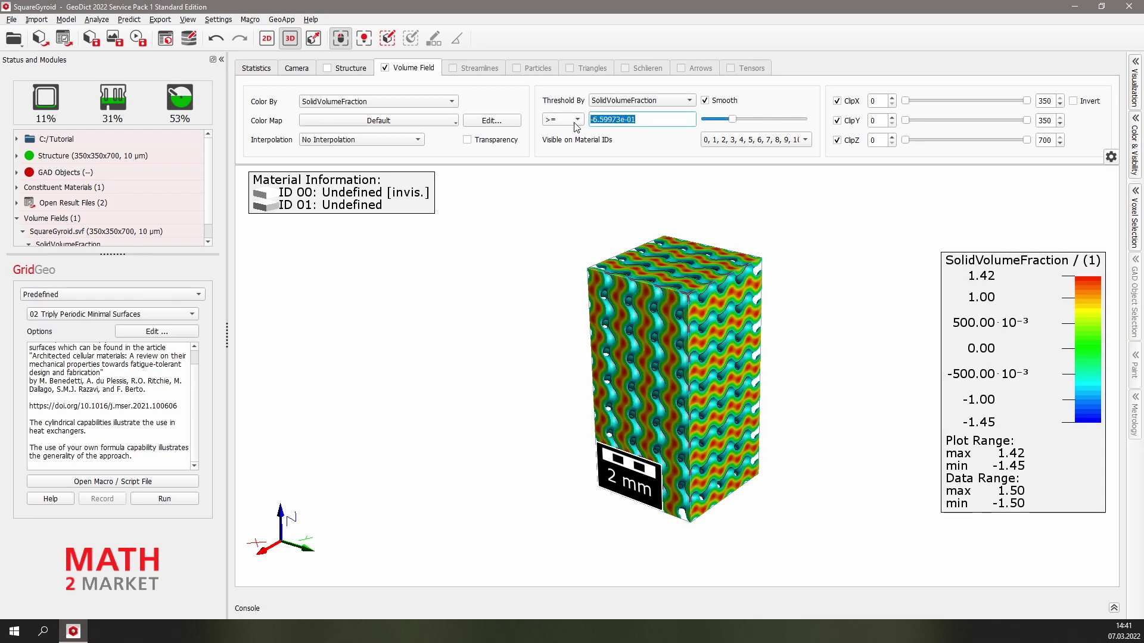
text(0.6)
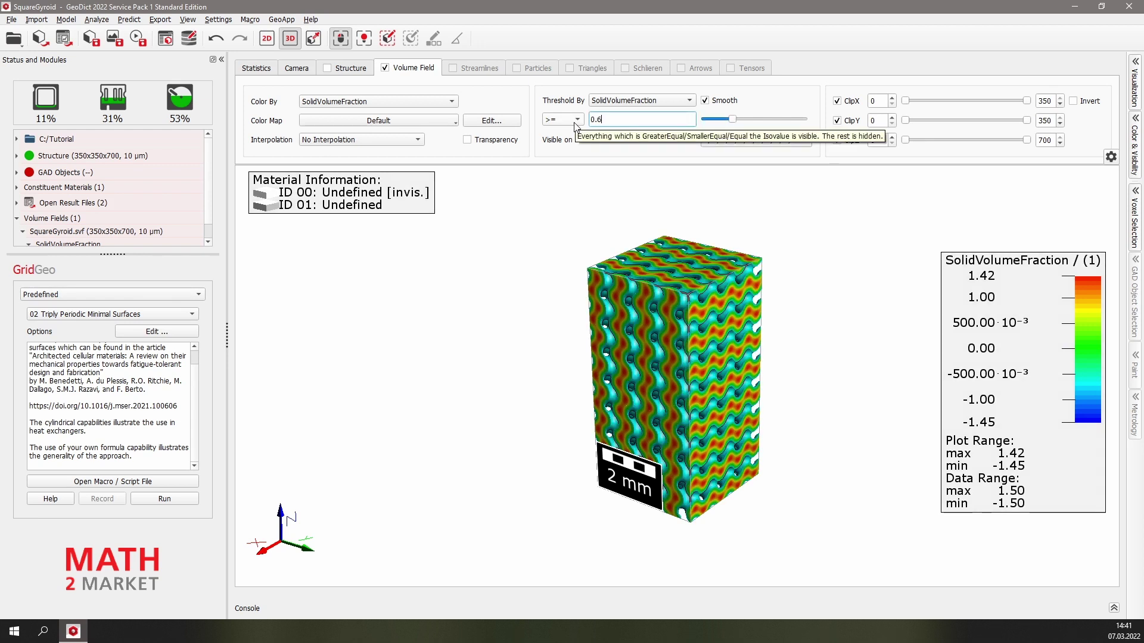
key(Return)
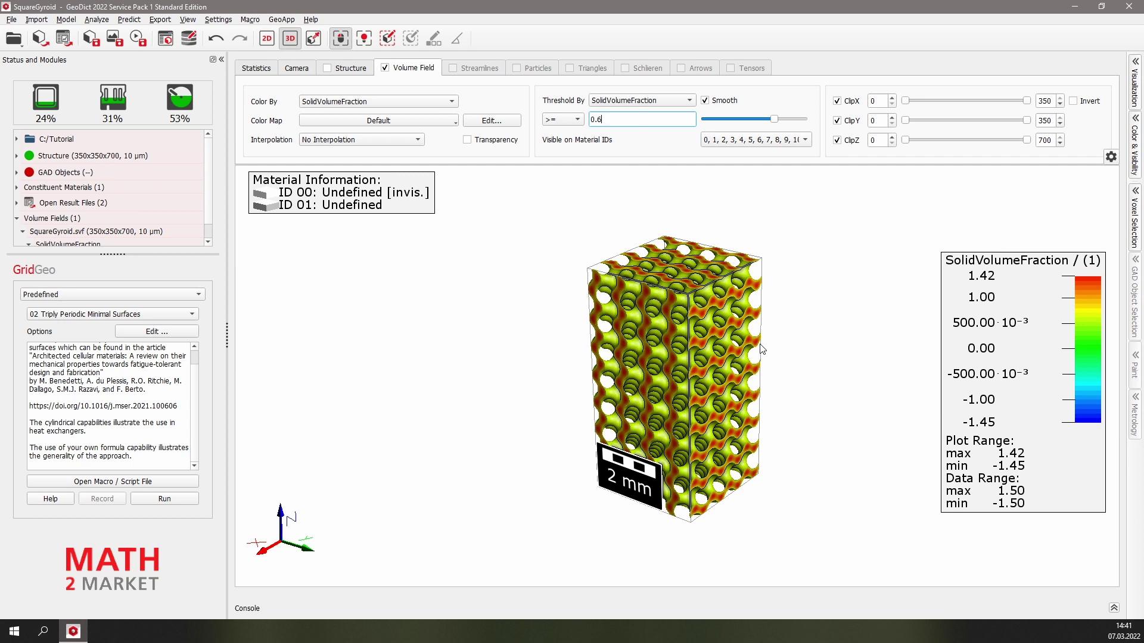
click(563, 120)
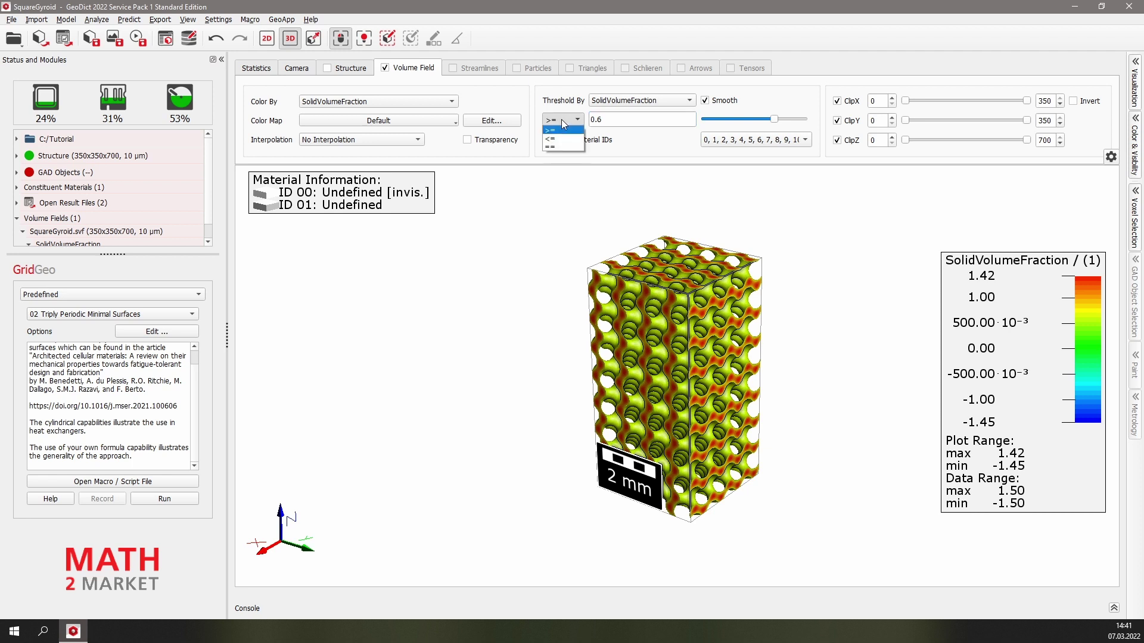
click(559, 139)
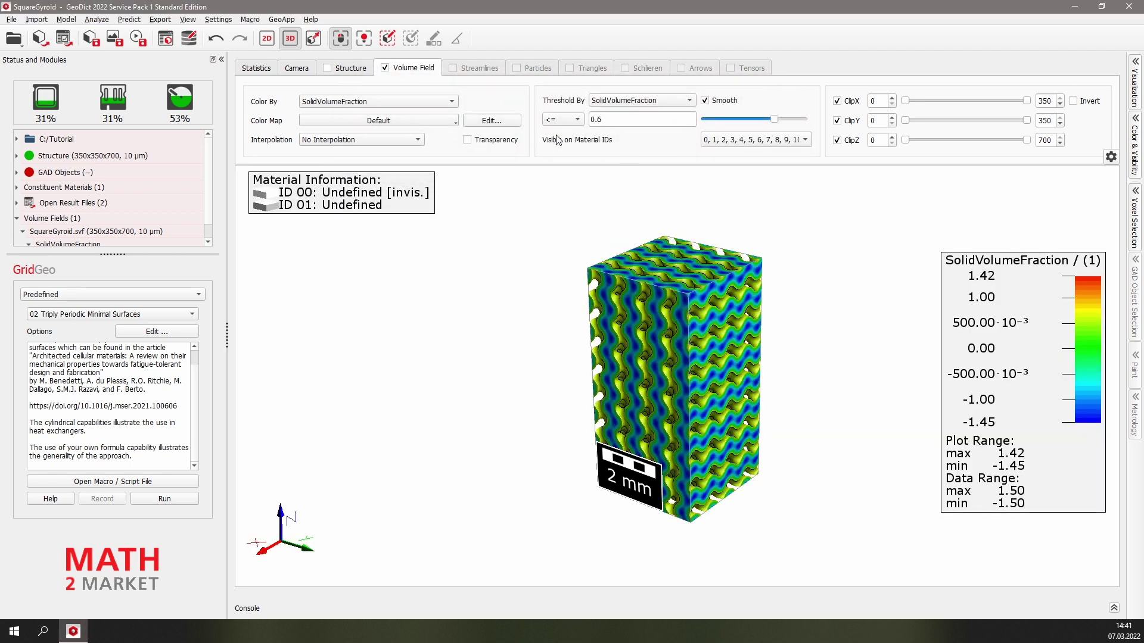
Set the threshold mode of the square gyroid to <= in the script parameters and regenerate the structure
click(178, 333)
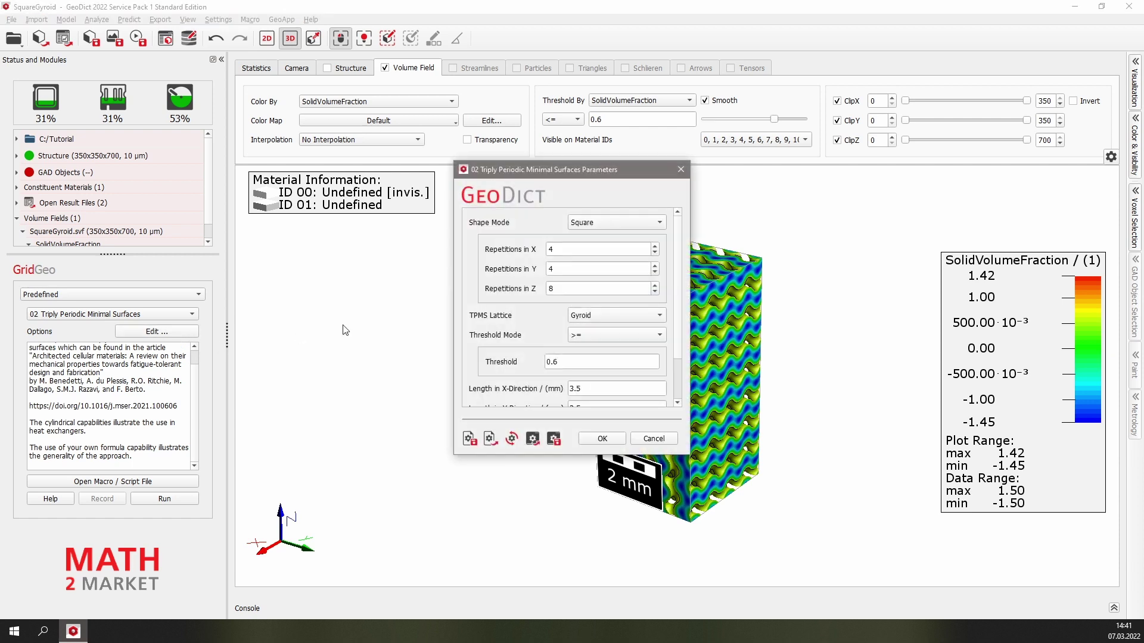
click(596, 336)
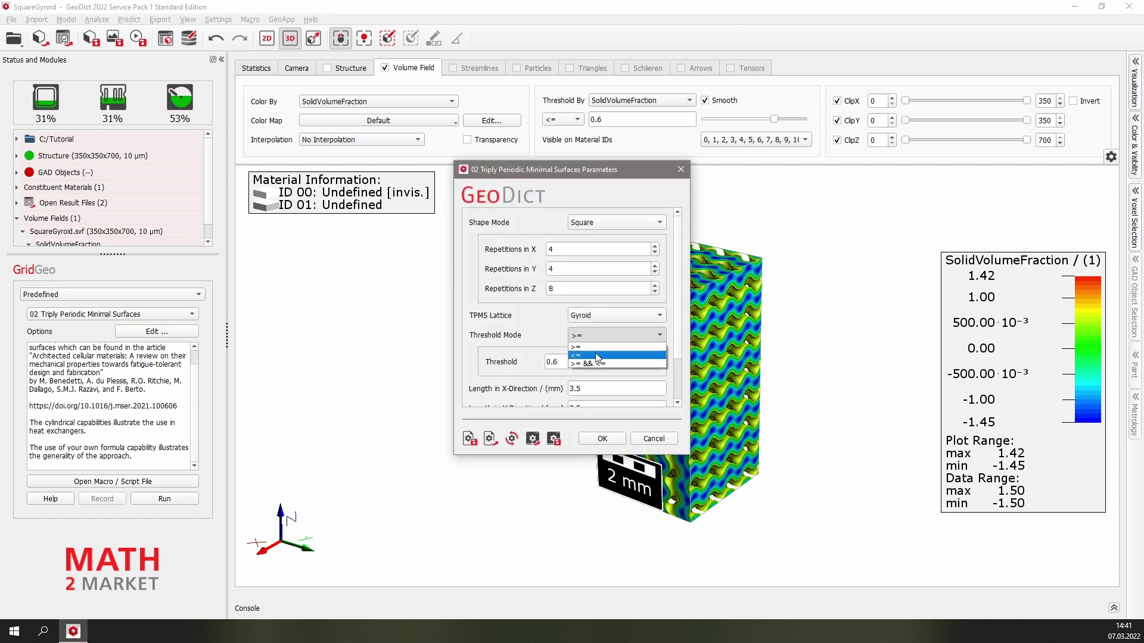
click(597, 356)
click(613, 440)
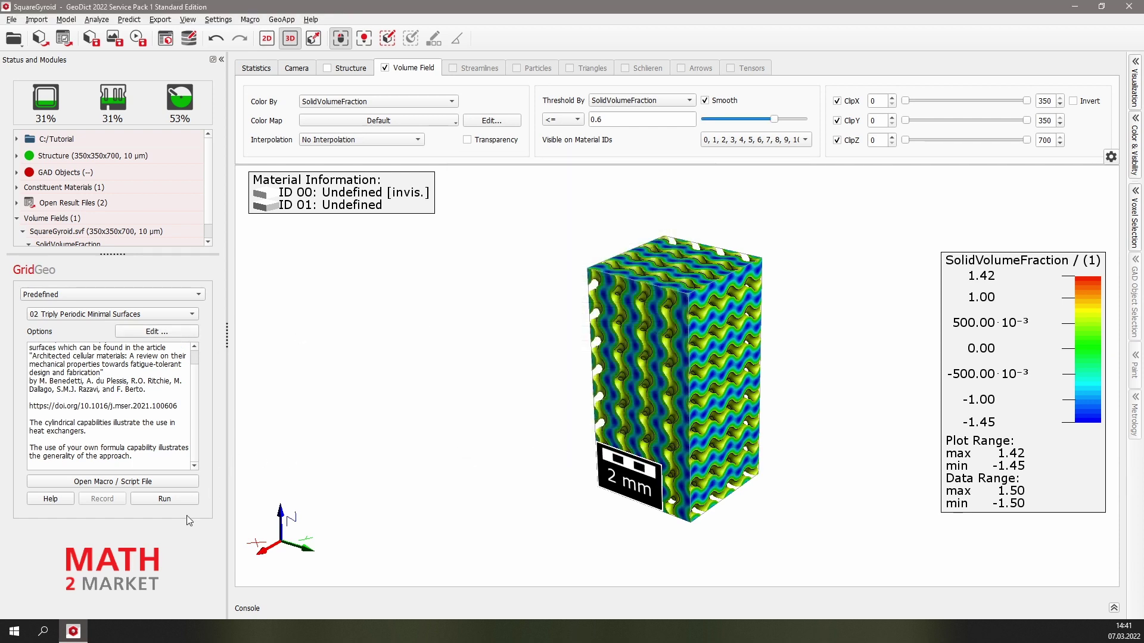
click(181, 499)
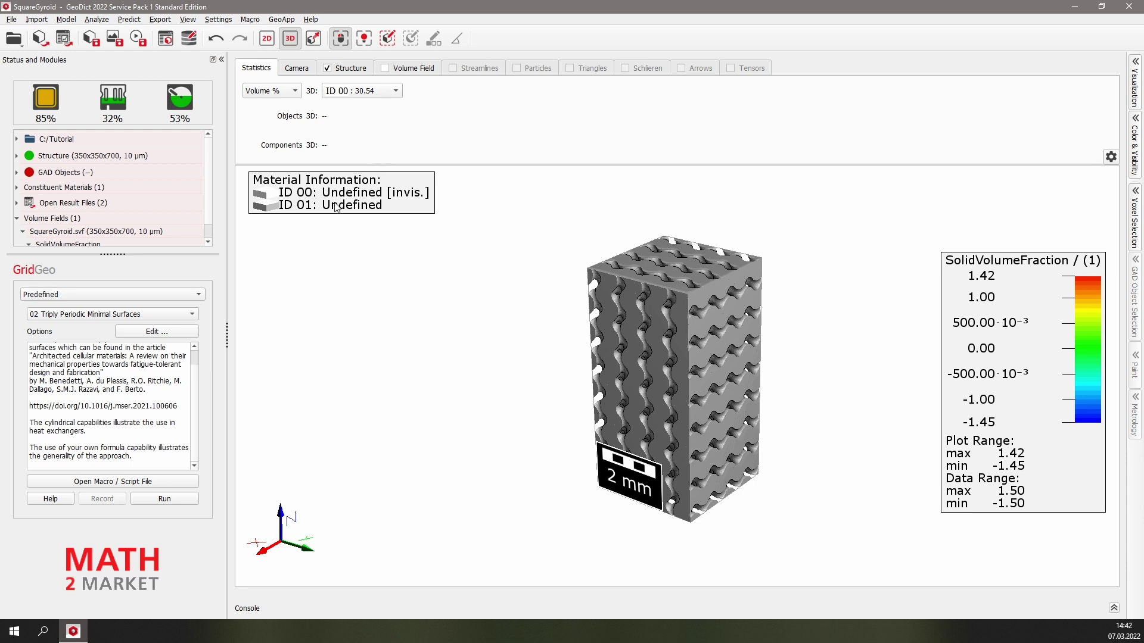
Set the gyroid's threshold mode to >= && <=, keeping the default lower and upper thresholds, and regenerate the structure
click(173, 332)
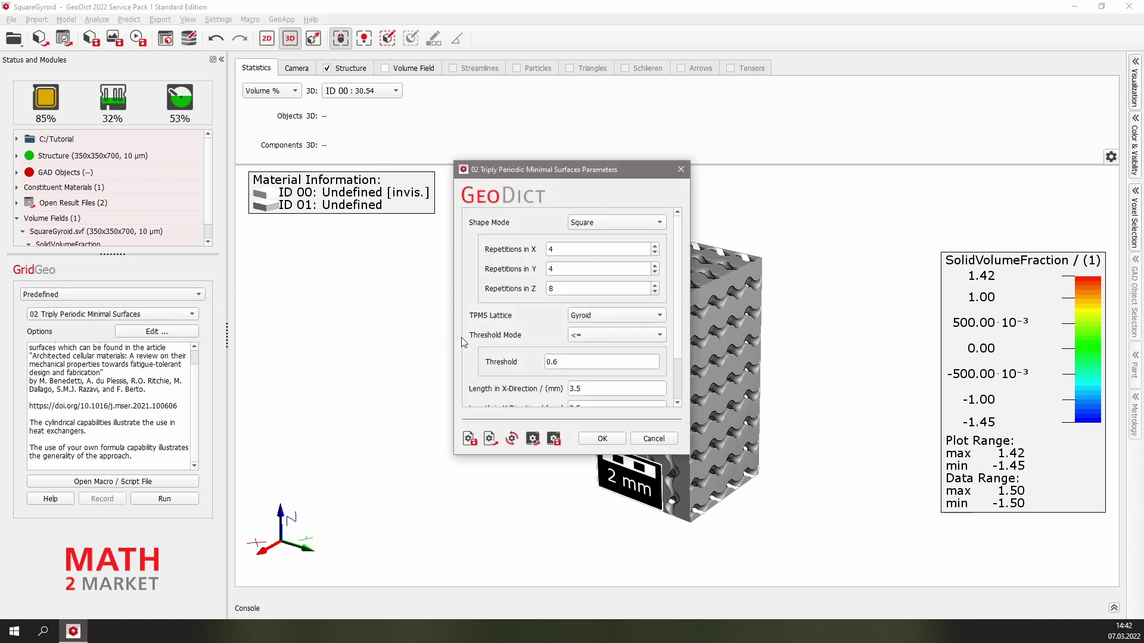
click(599, 336)
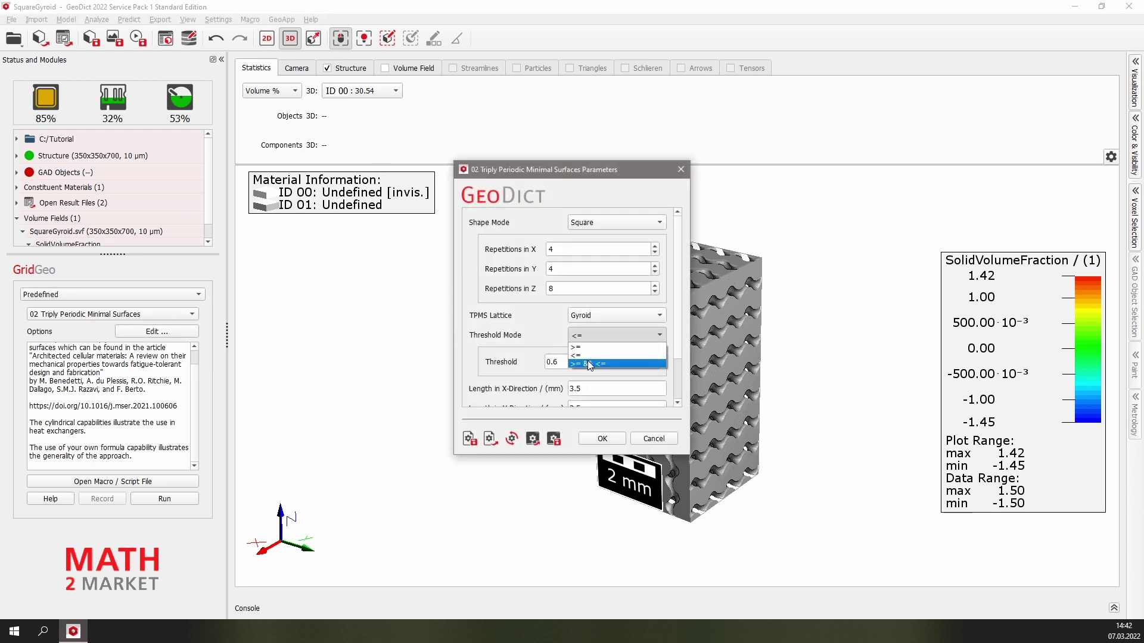
click(586, 355)
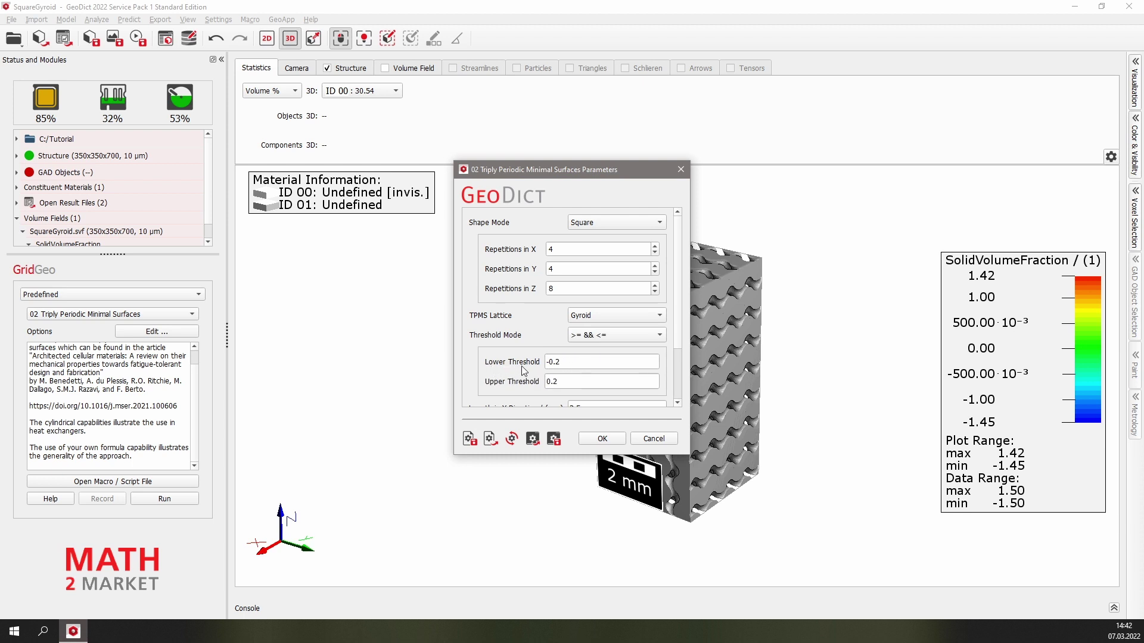
click(613, 442)
click(167, 500)
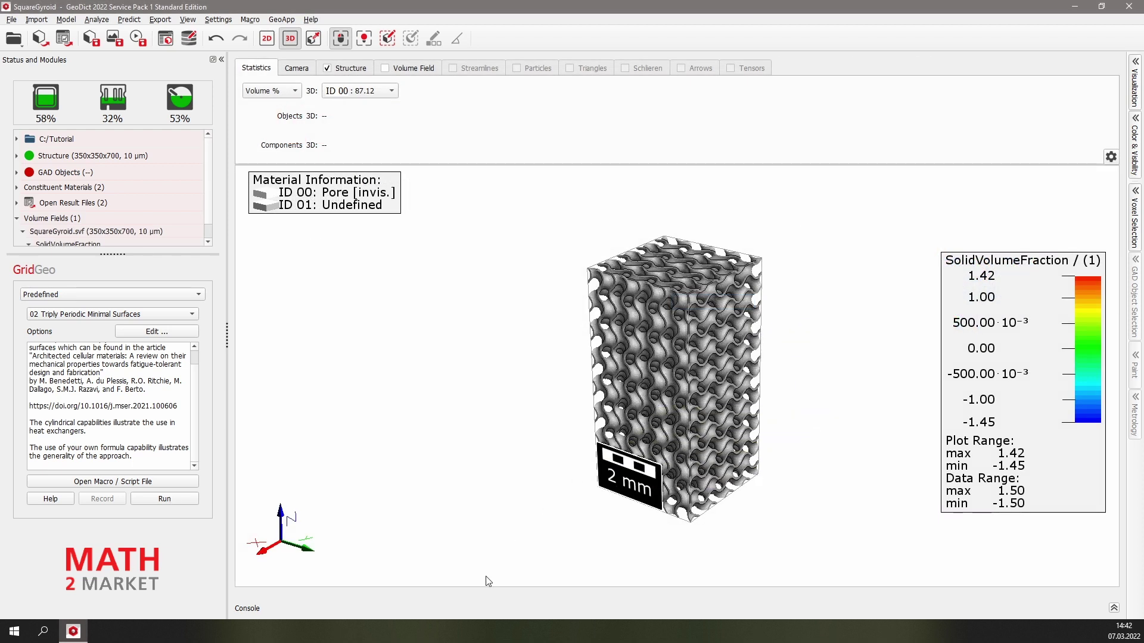
Set the gyroid's length in Z-direction to 3.5 mm and its repetitions in Z to 4, and regenerate the structure
click(164, 334)
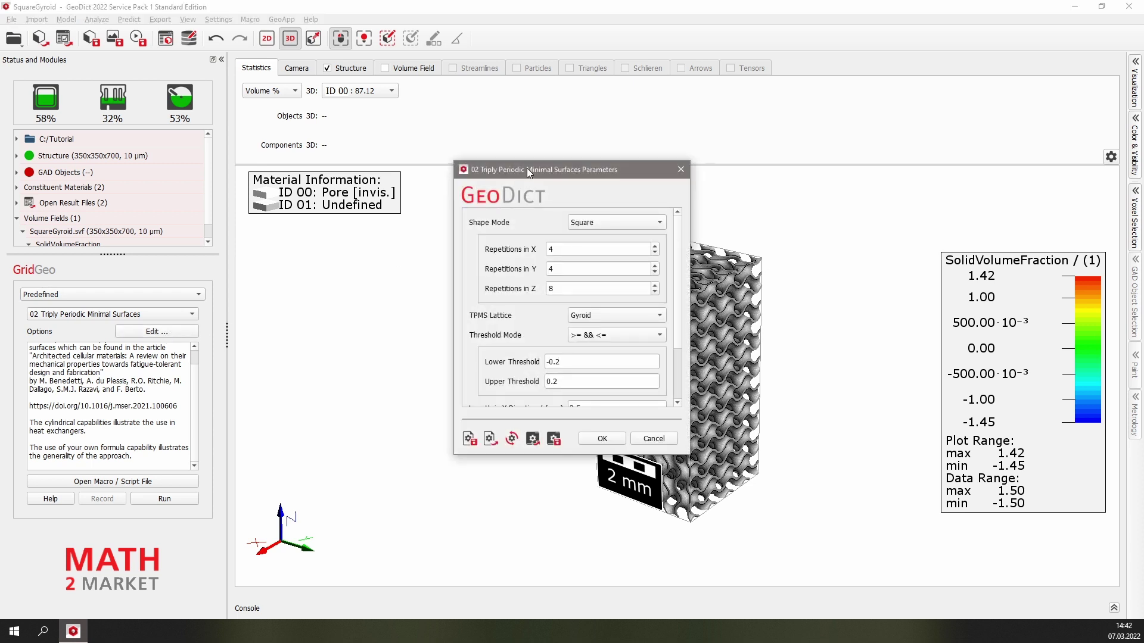
drag(526, 169, 381, 164)
drag(404, 451, 393, 544)
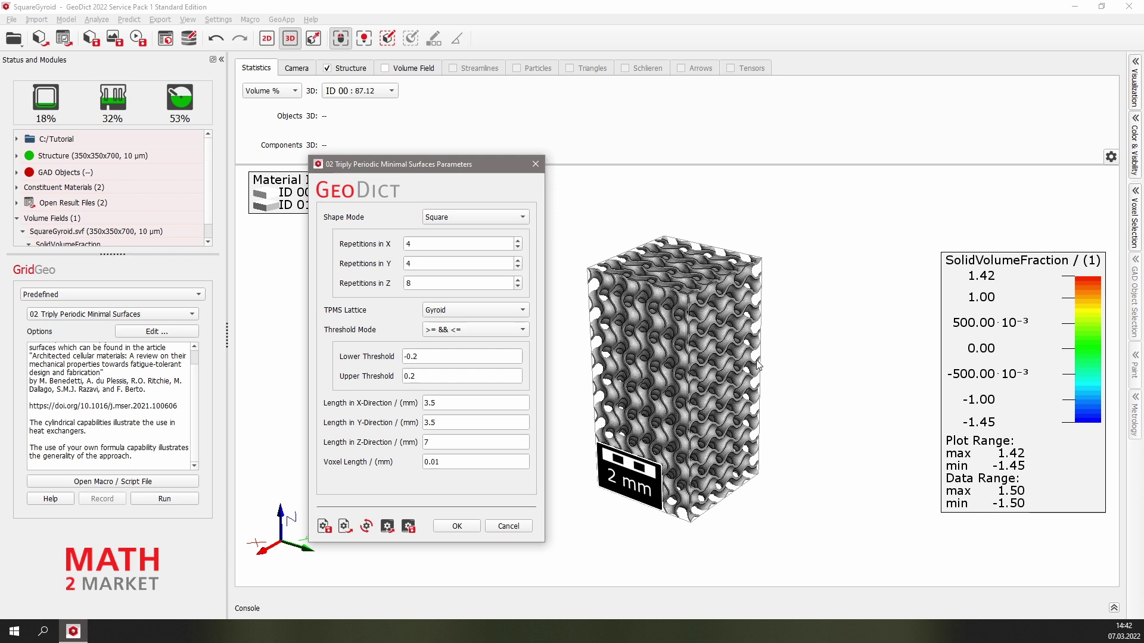
drag(452, 444, 401, 447)
text(3.5)
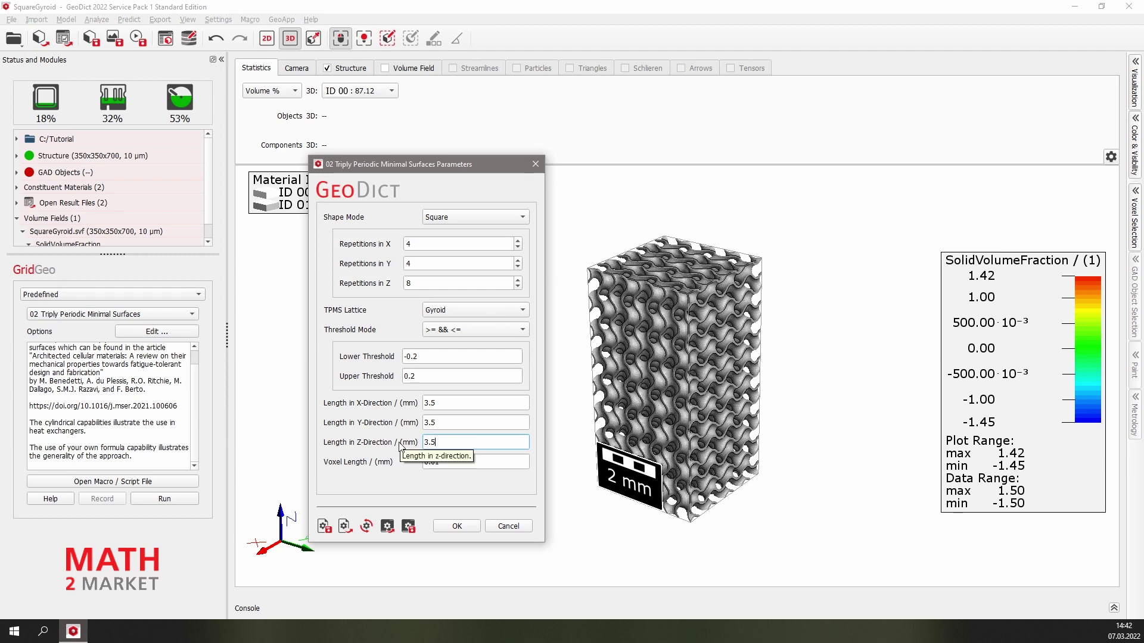
drag(429, 281, 357, 286)
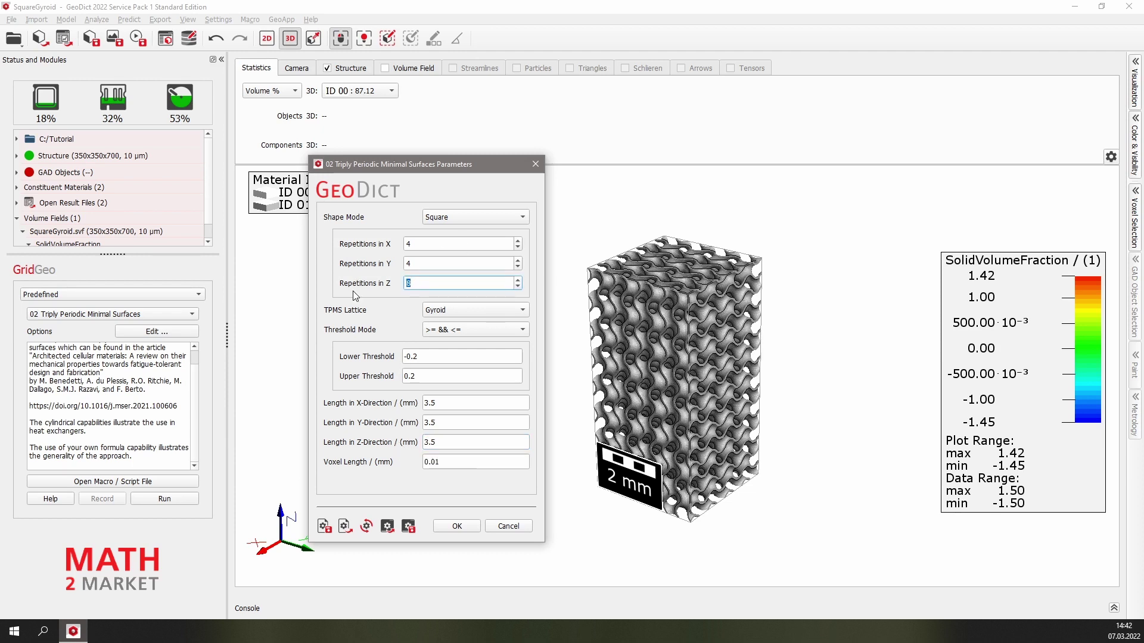
text(4)
click(468, 528)
click(184, 502)
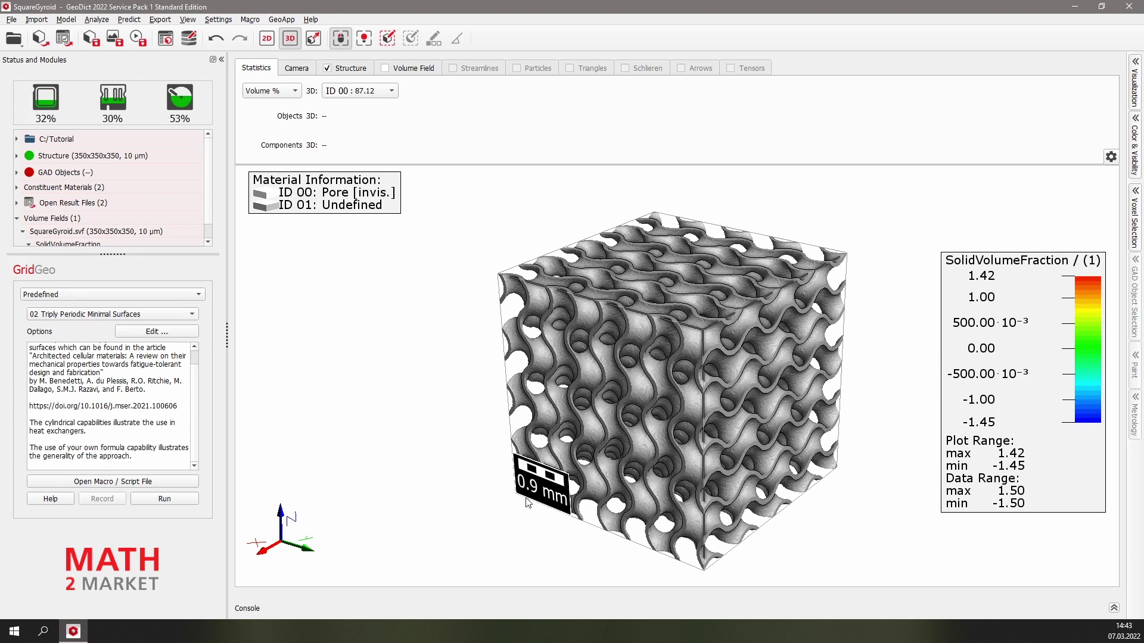
Generate a Schwarz-Diamond TPMS lattice with the shape mode set to Cylindrical and the threshold mode set to >=
click(167, 331)
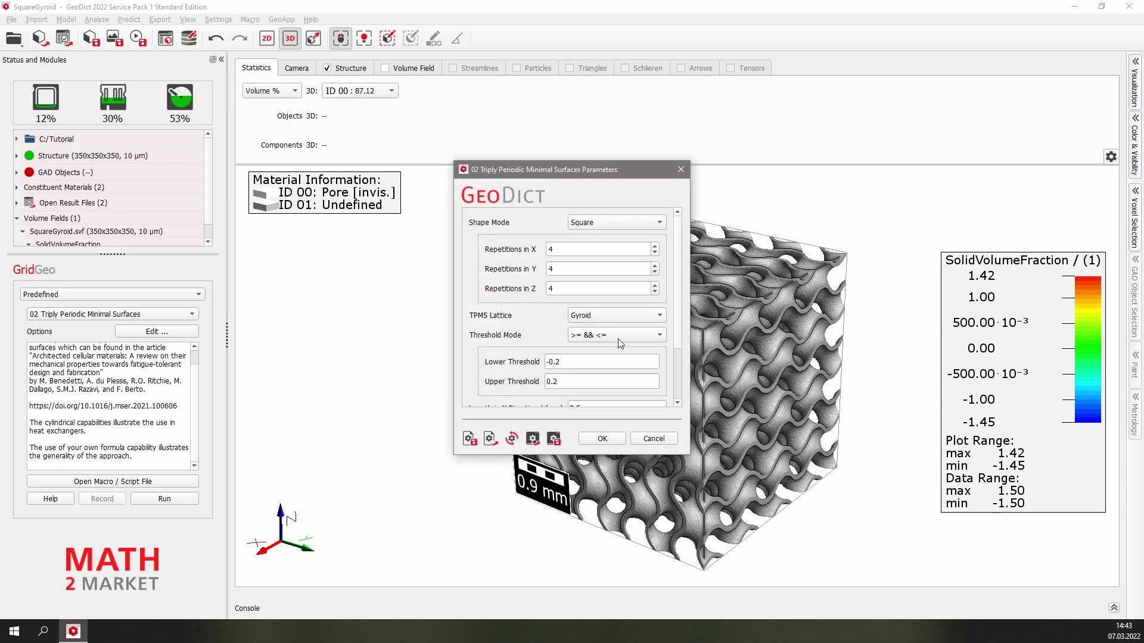
click(617, 315)
click(623, 362)
click(616, 223)
click(600, 239)
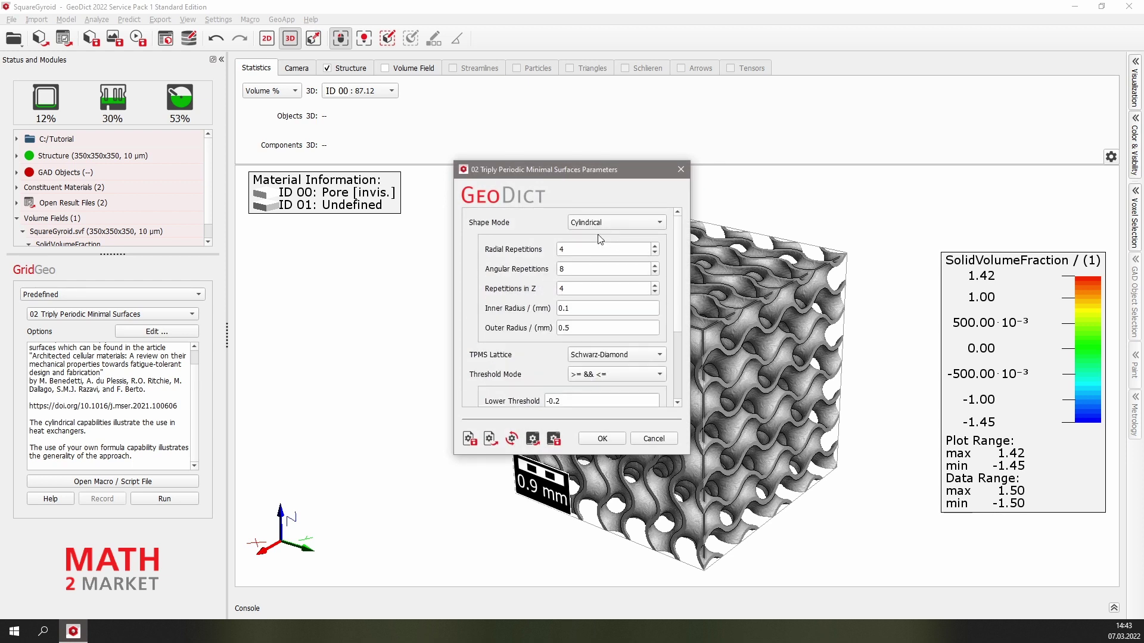
click(603, 375)
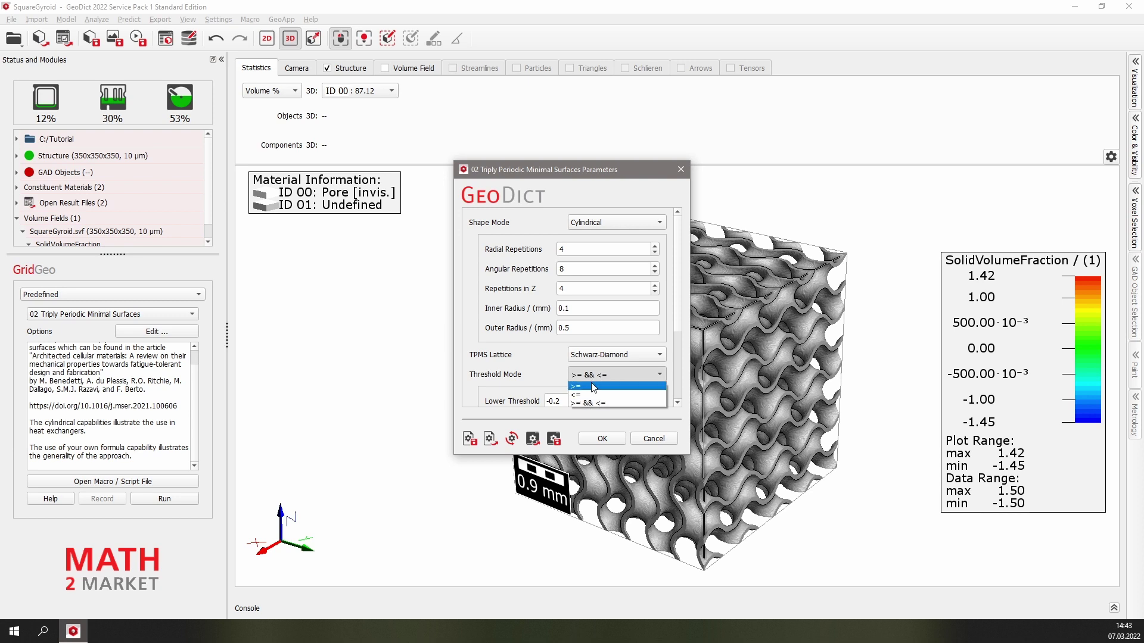
click(594, 387)
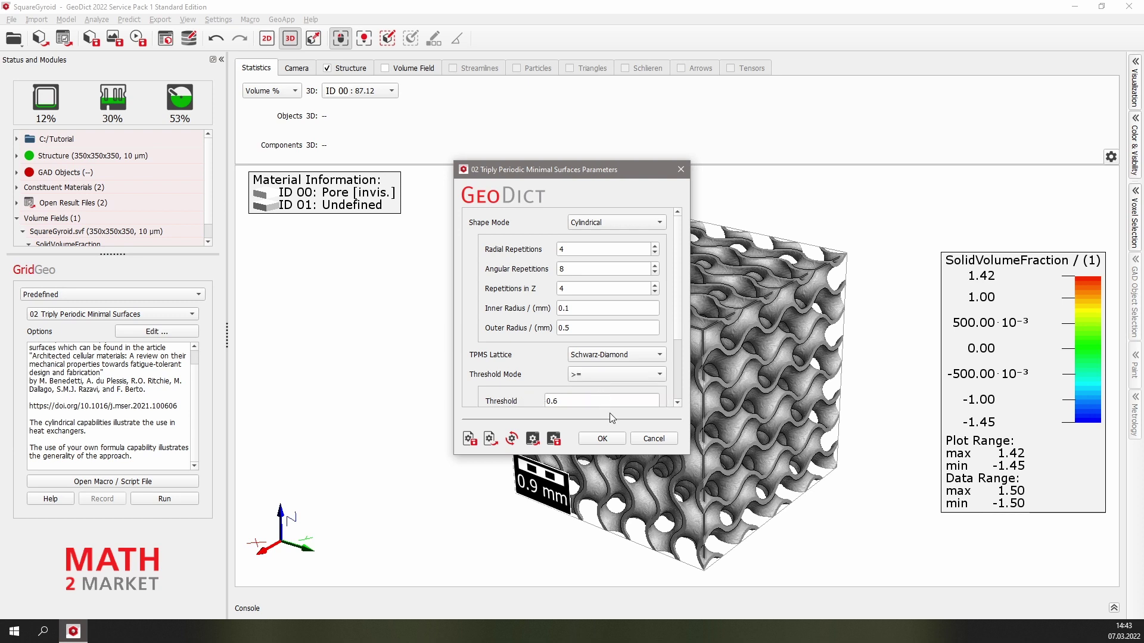
click(609, 439)
click(164, 499)
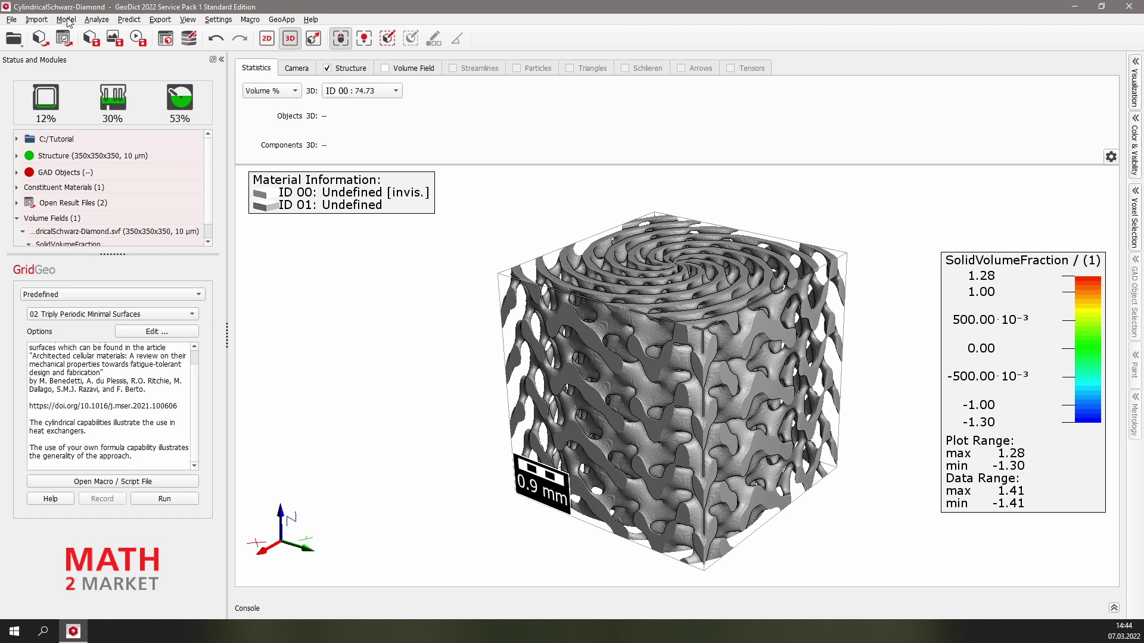
Switch to the GrainGeo module, choose Roughen Surface and open its options for the Schwarz-Diamond structure
click(67, 20)
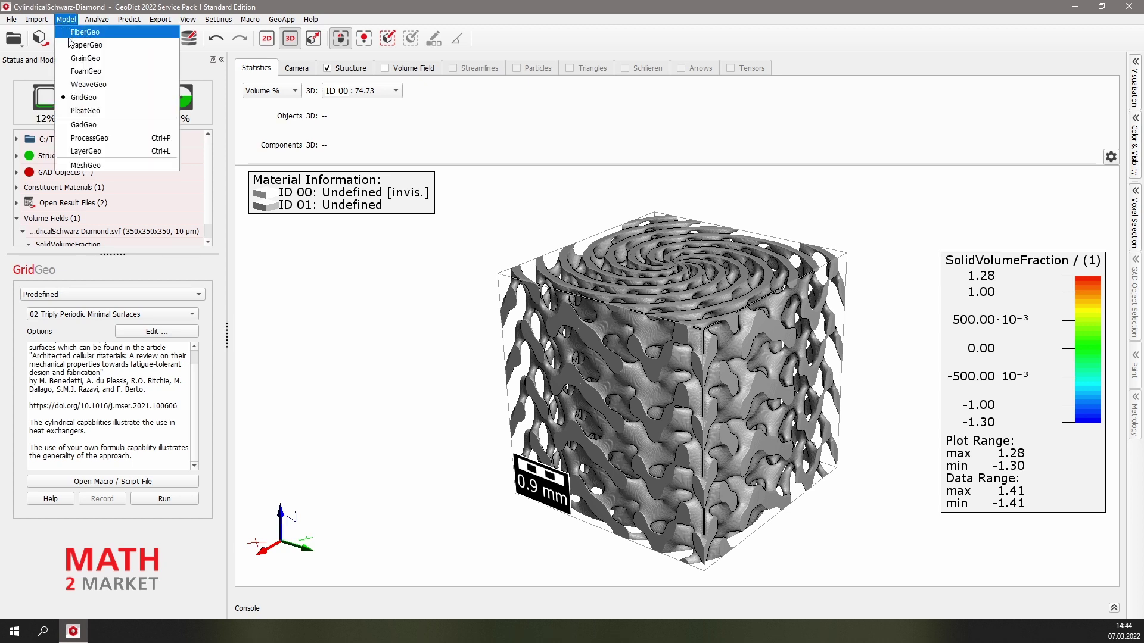
click(94, 65)
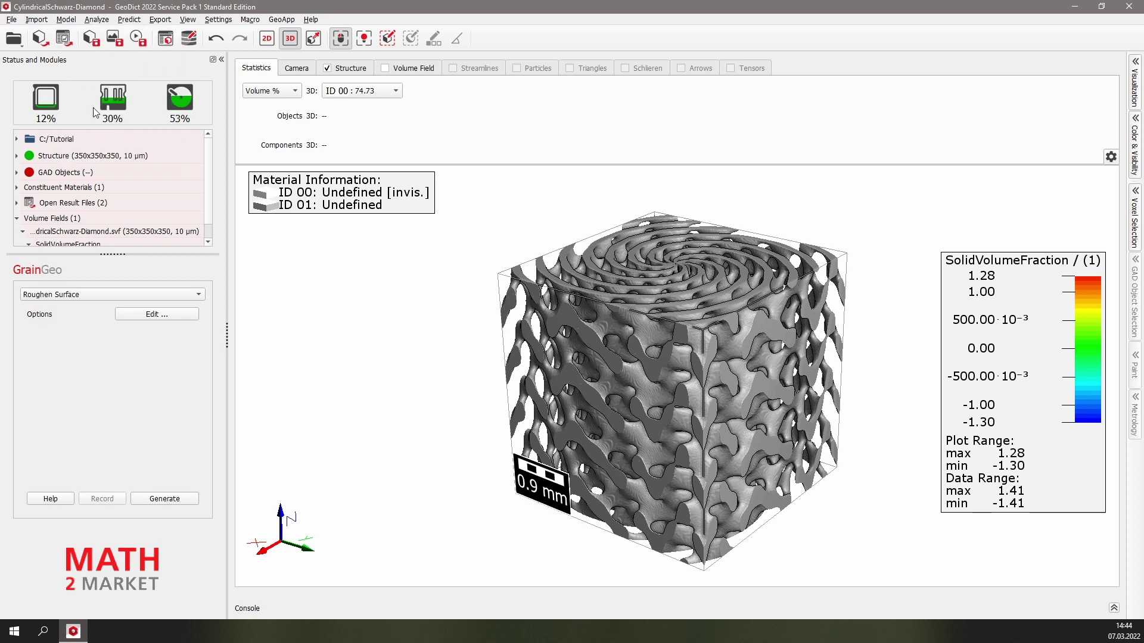
click(78, 294)
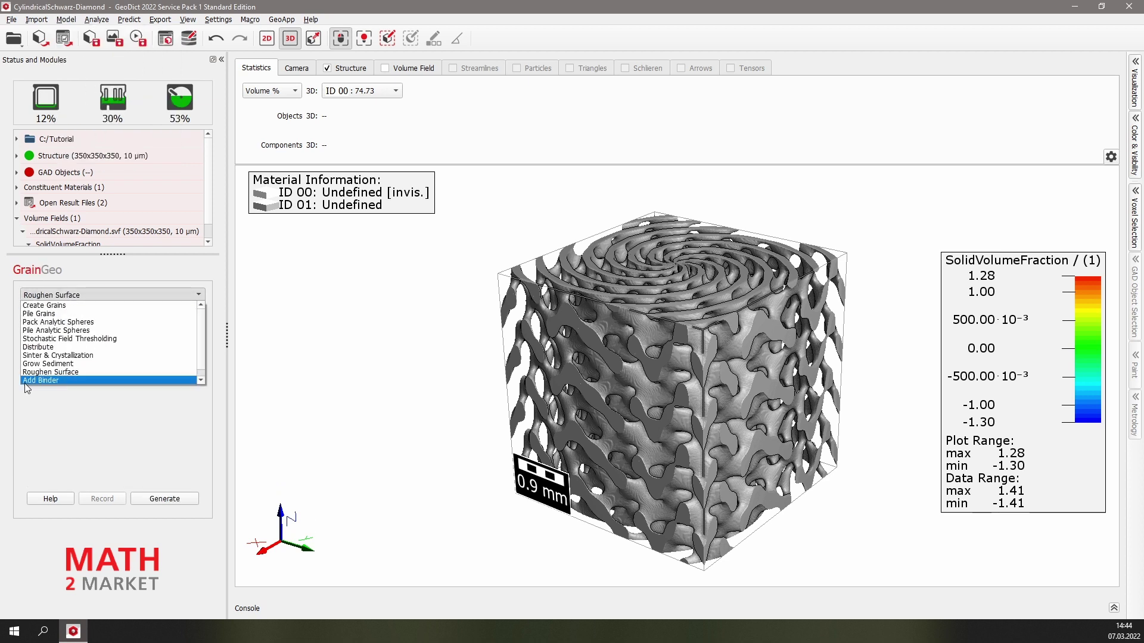
click(59, 372)
click(191, 315)
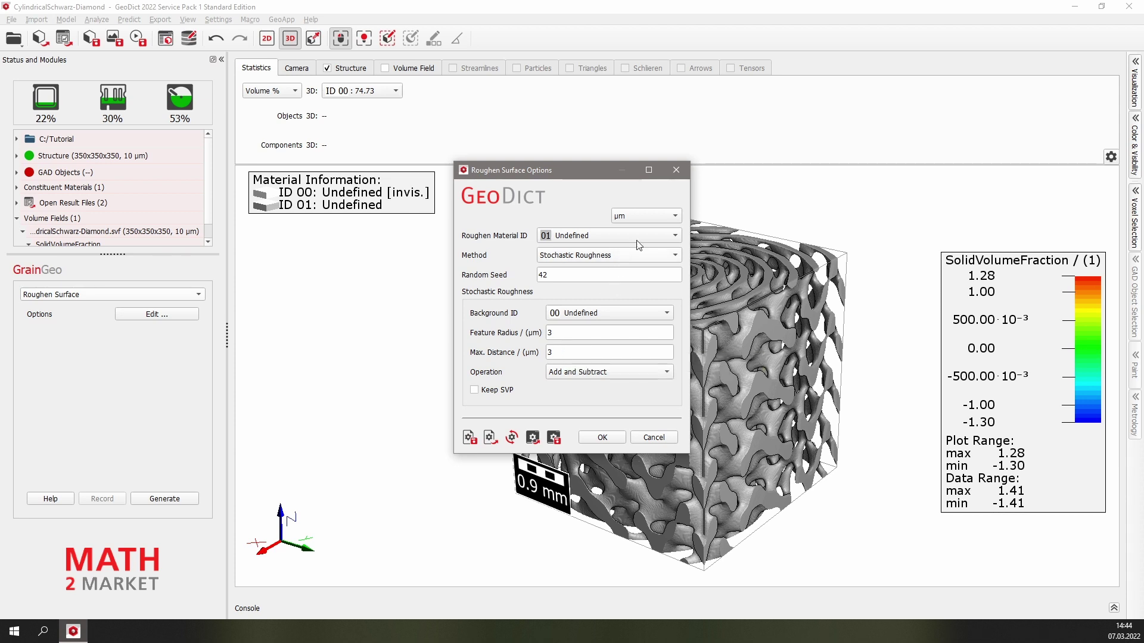
Roughen the lattice surface in µm units with a feature radius of 40 and a maximum distance of 30
click(648, 217)
click(649, 218)
double_click(548, 333)
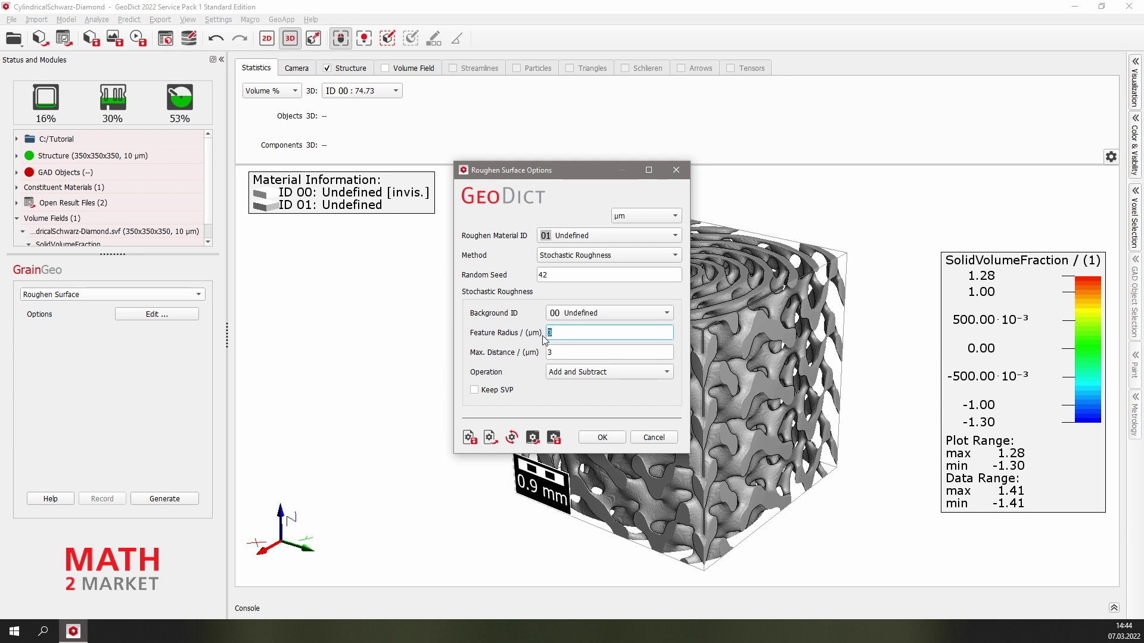
text(40)
key(Tab)
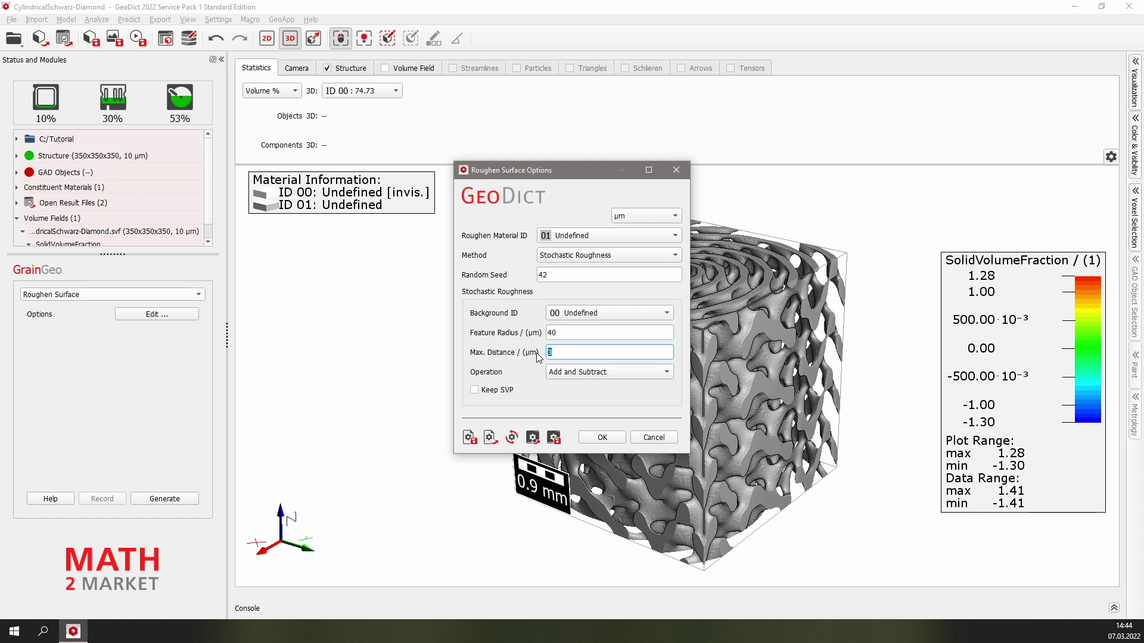
text(30)
click(613, 440)
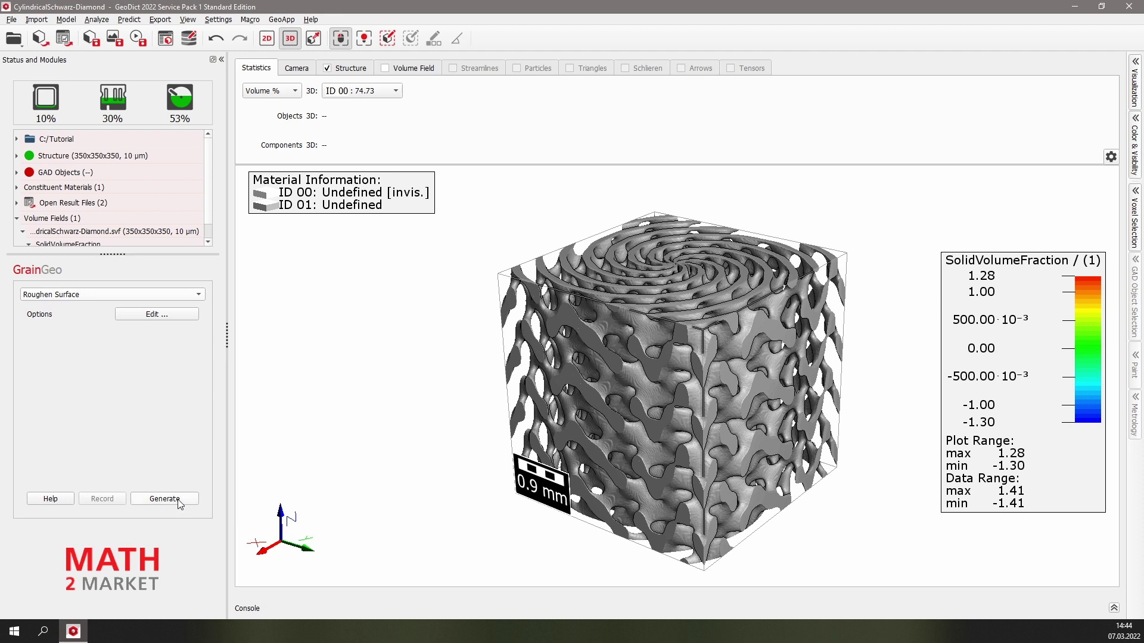
click(178, 502)
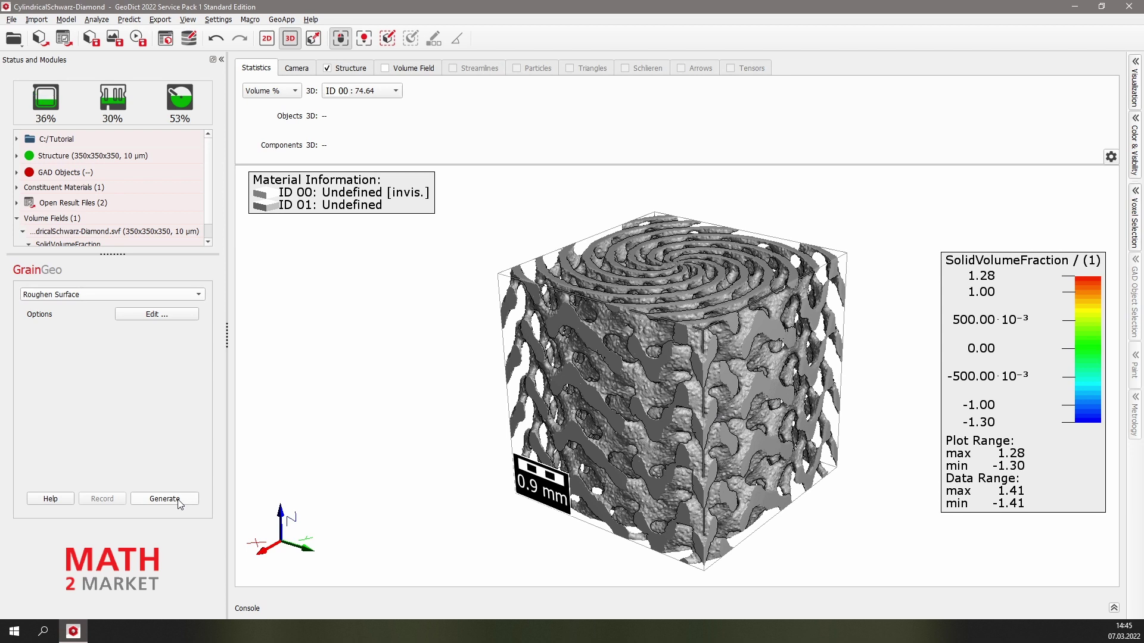
Open the FlowDict Stokes(-Brinkman) solver options and assign the fluid Water to material ID 00
click(133, 20)
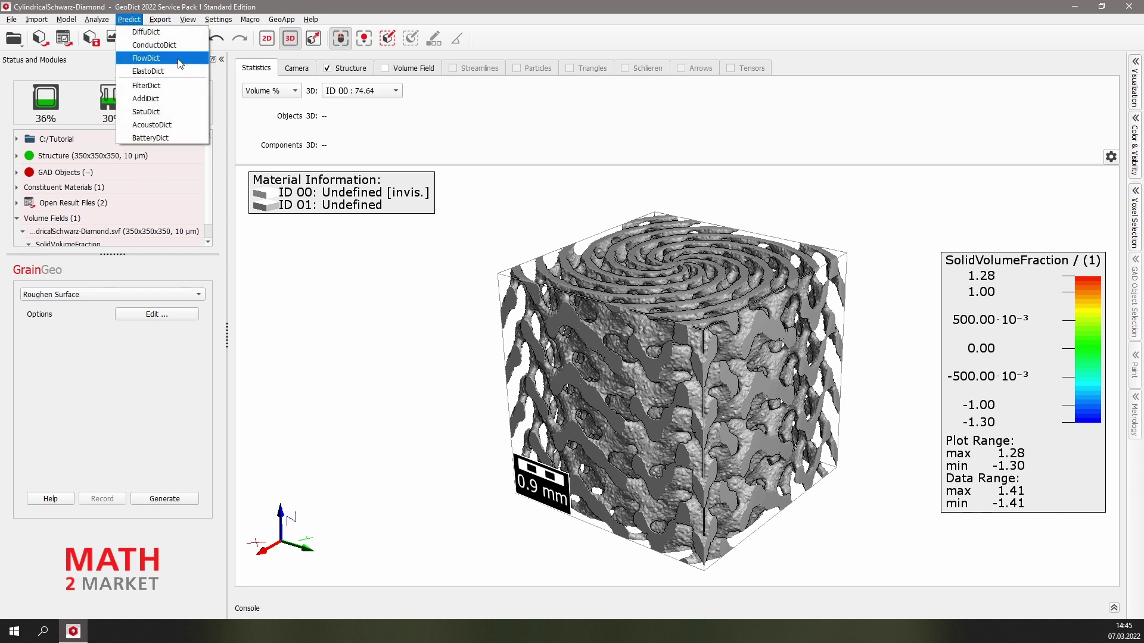
click(145, 58)
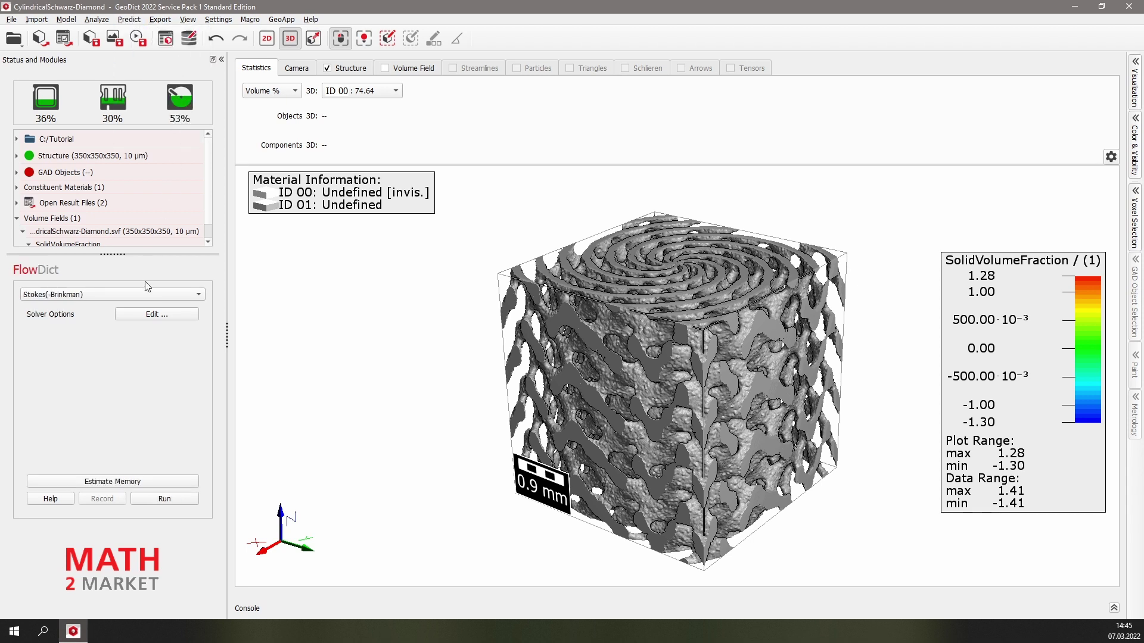
click(121, 295)
click(167, 304)
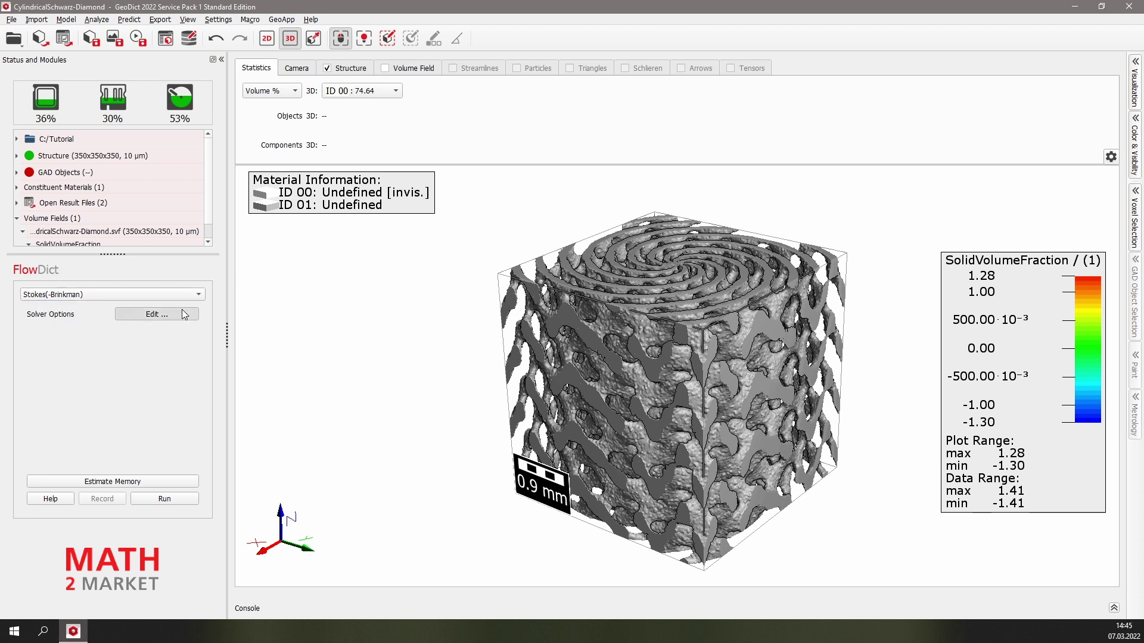
click(181, 310)
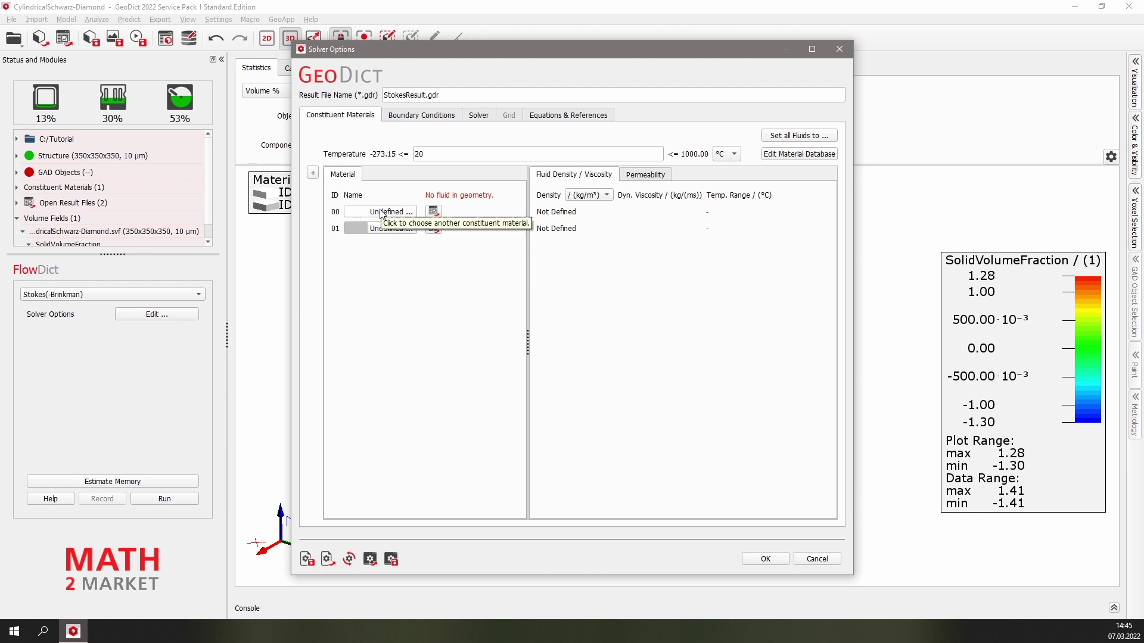
click(381, 212)
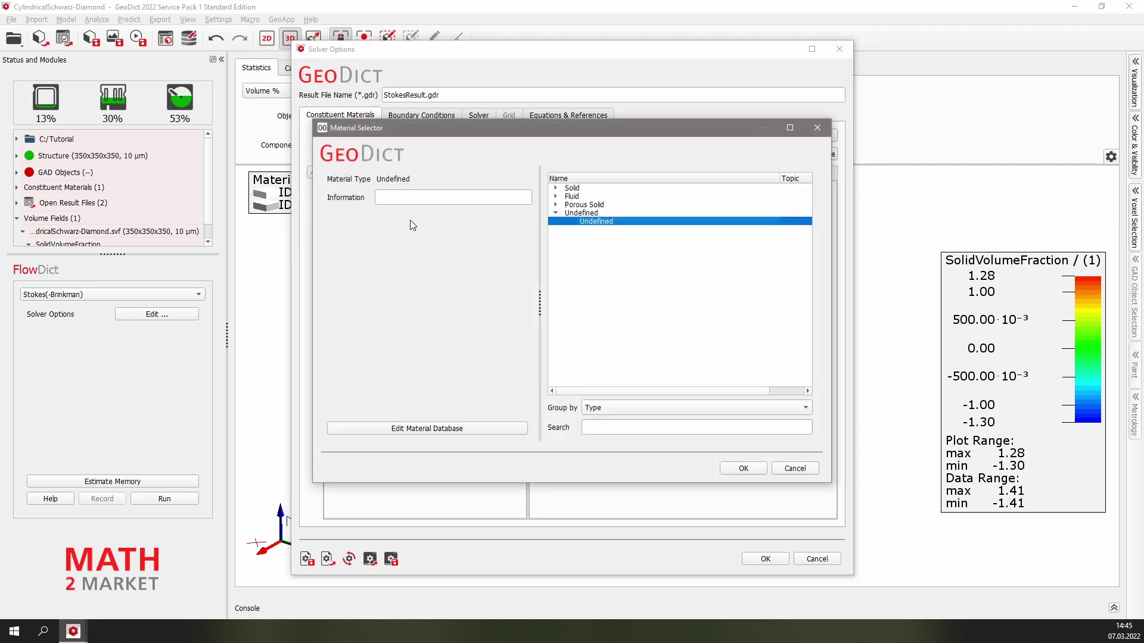
click(555, 197)
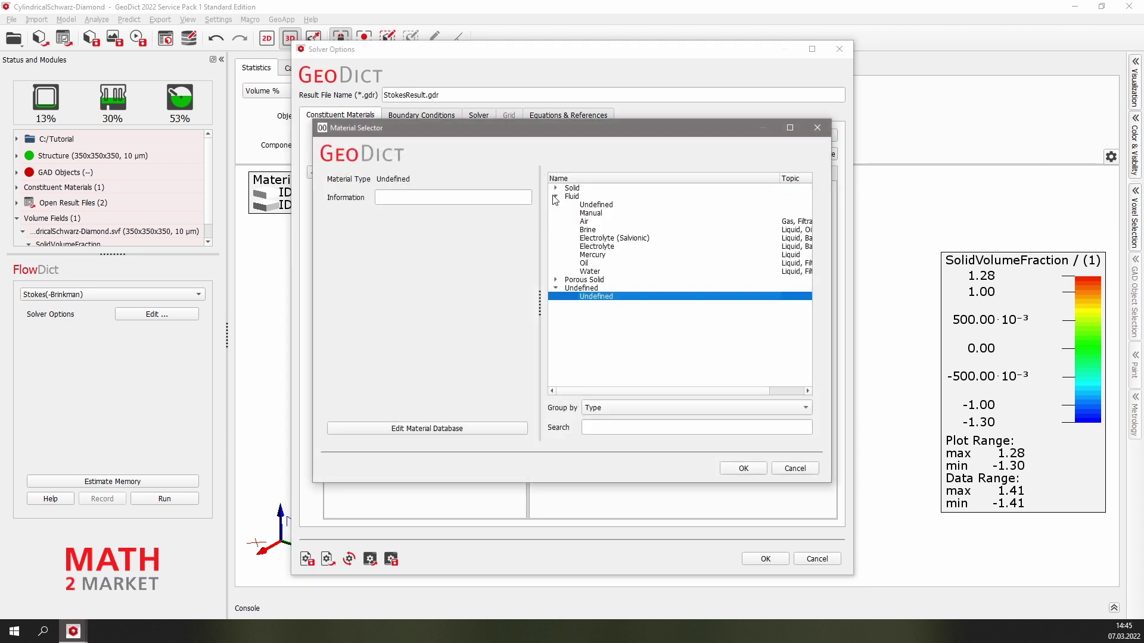
click(596, 272)
click(742, 468)
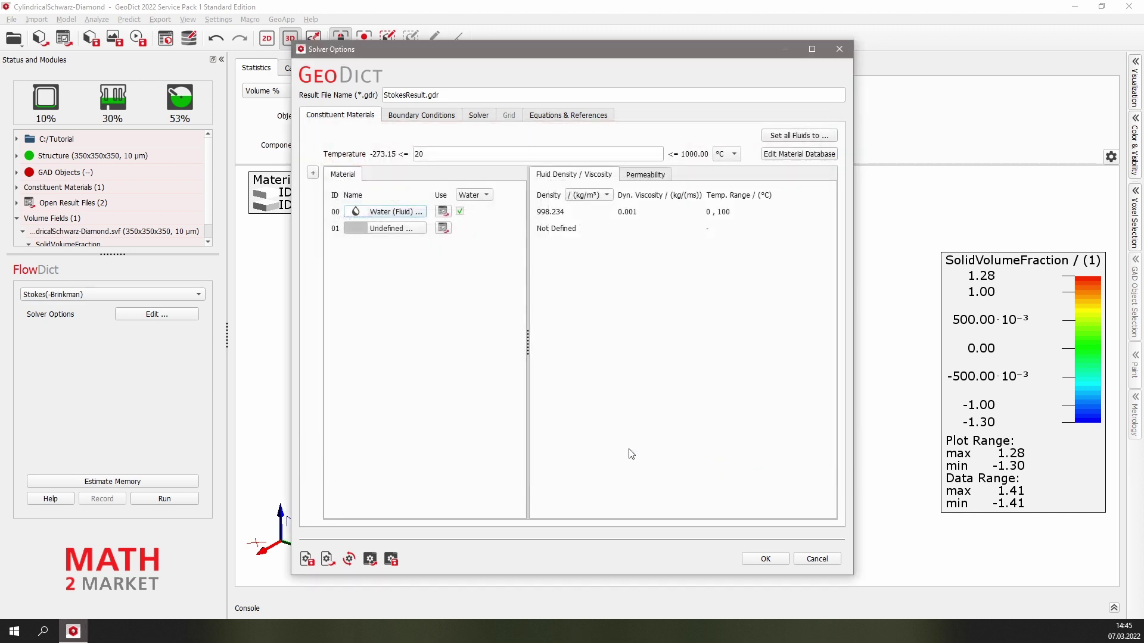
Assign the solid Aluminum to material ID 01 and run the Stokes(-Brinkman) flow simulation
click(395, 229)
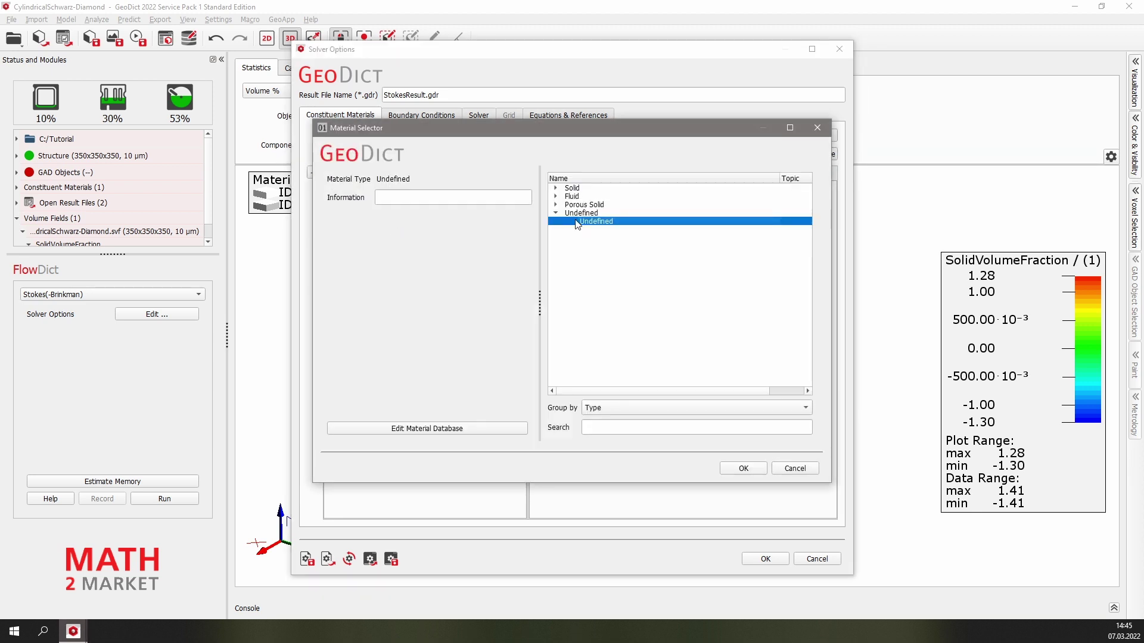
click(556, 188)
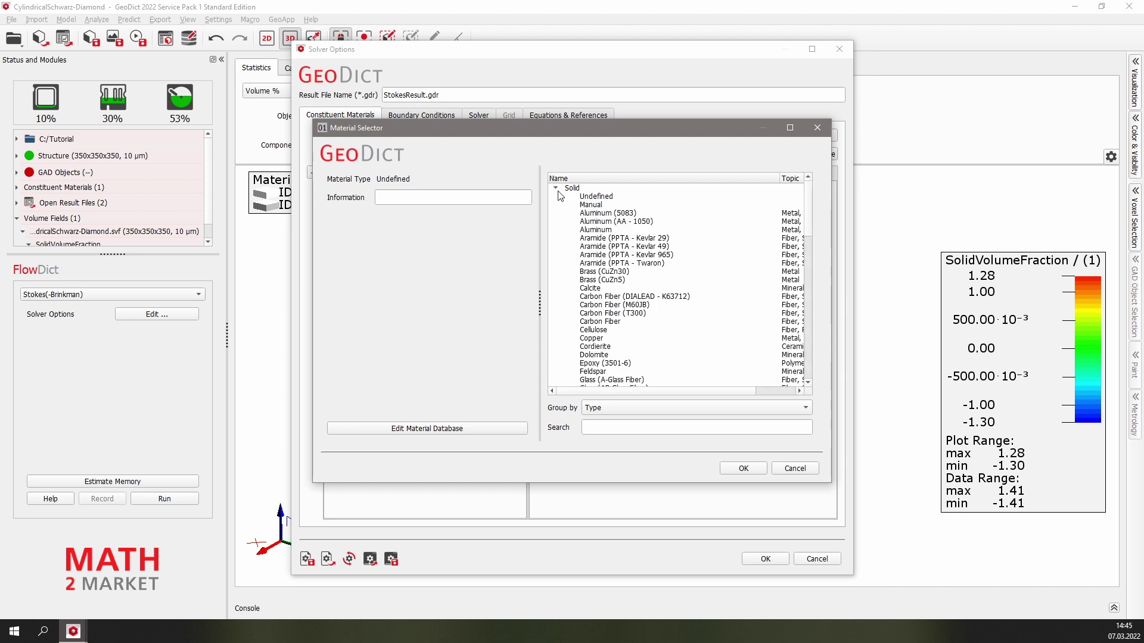
click(608, 230)
click(762, 472)
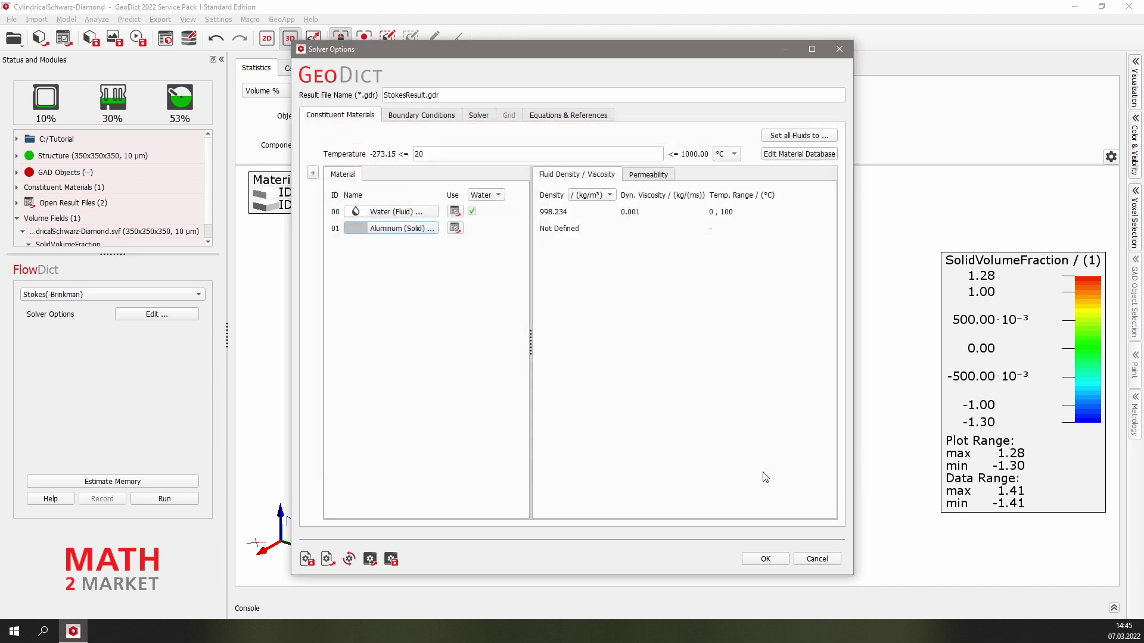
click(171, 501)
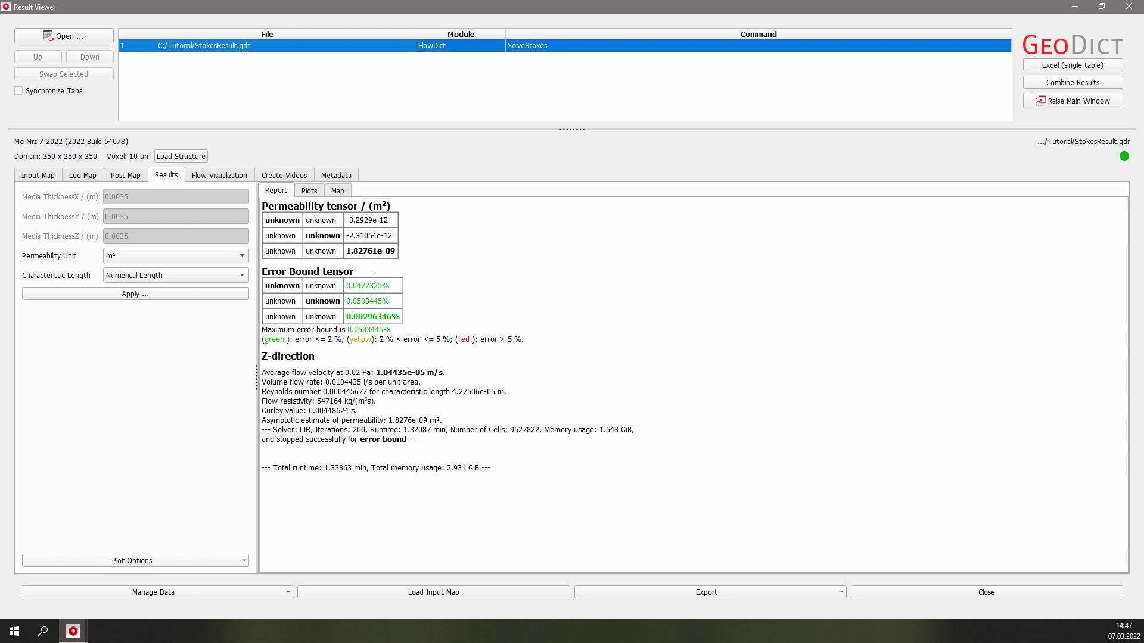
Load the Z-direction flow field from the Stokes result and clip the structure in Y at 172 voxels
click(237, 179)
click(448, 280)
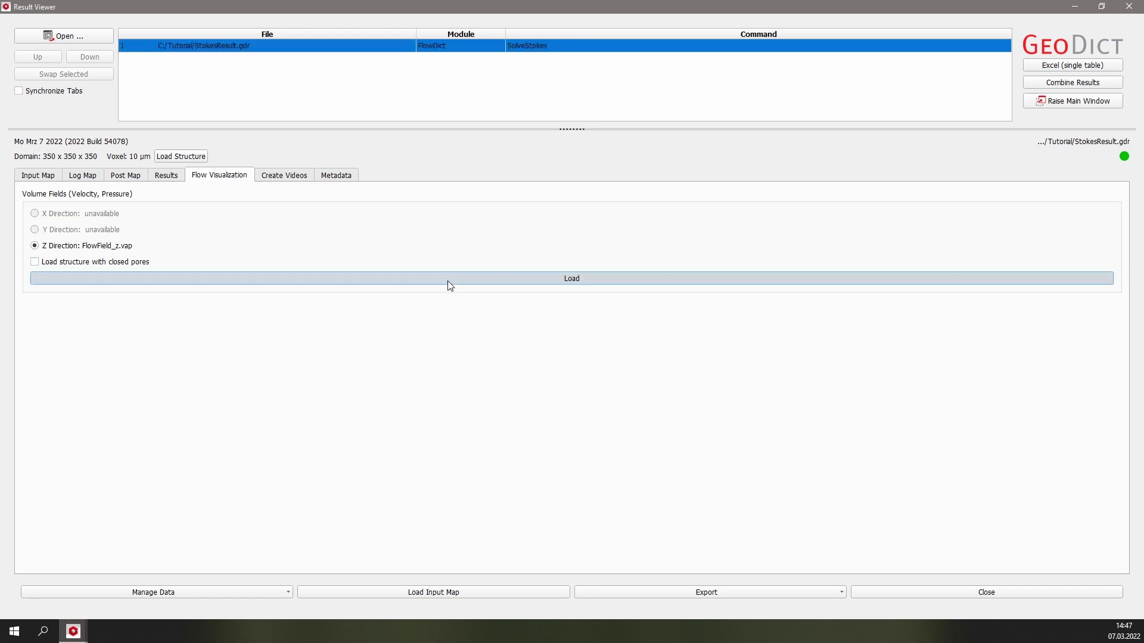
click(574, 443)
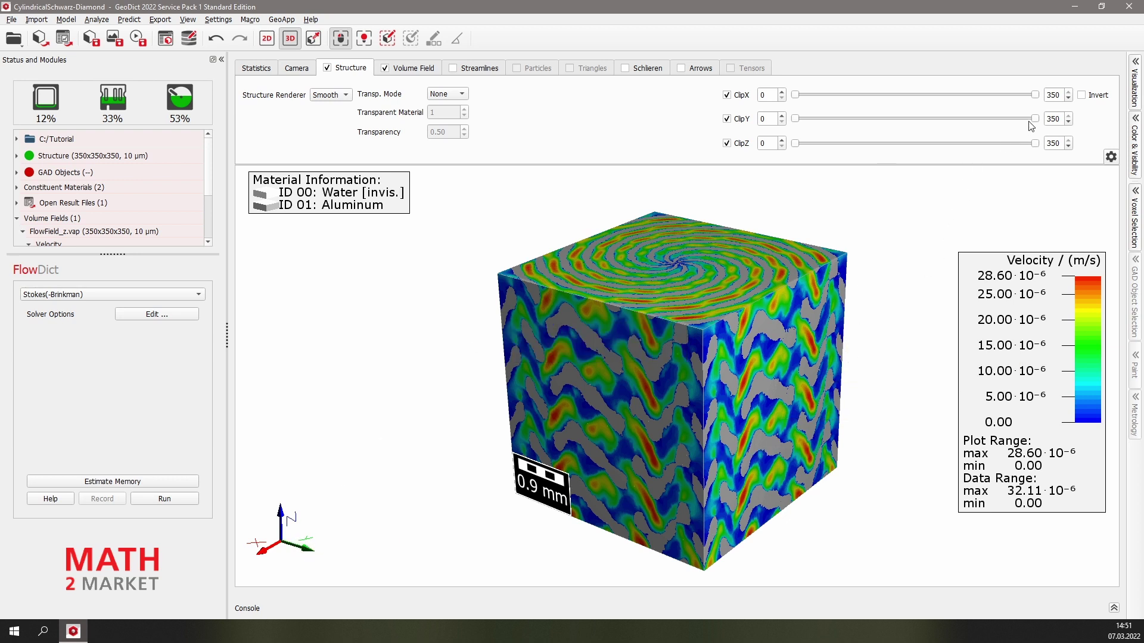
drag(1037, 120, 917, 128)
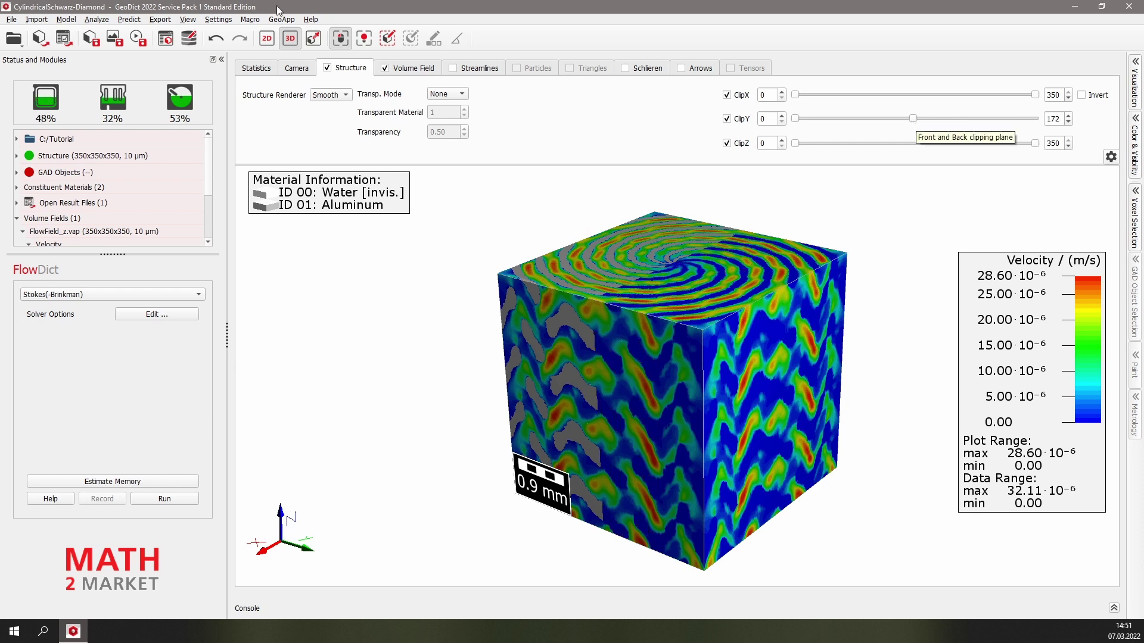
Set the velocity color map's data range to Manual with a high threshold of 2.4e-05
click(416, 69)
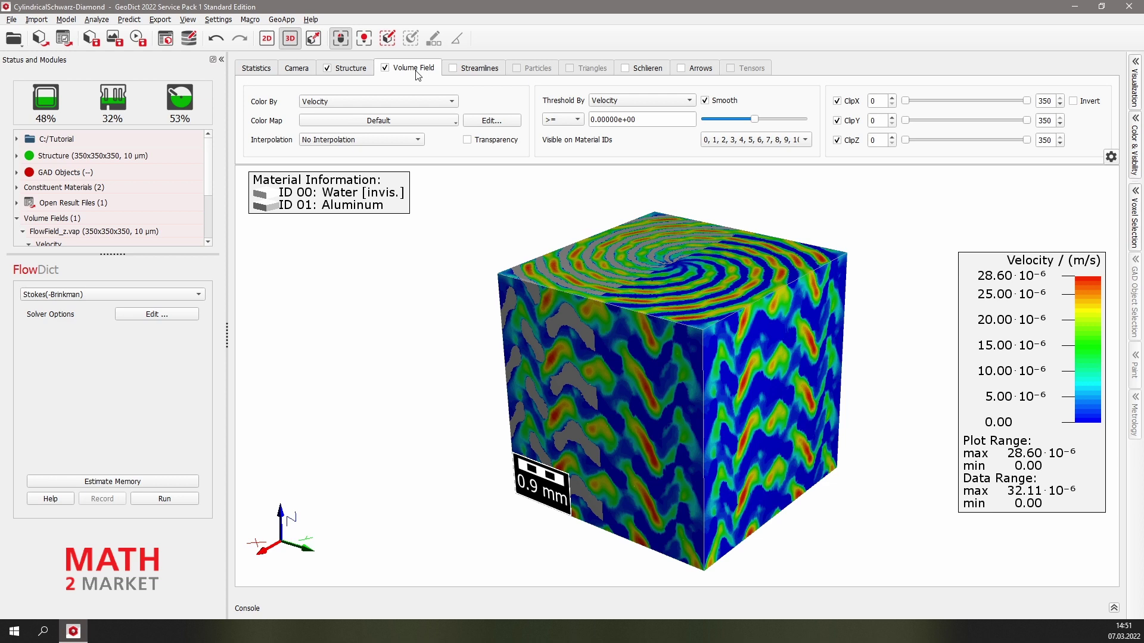
click(503, 121)
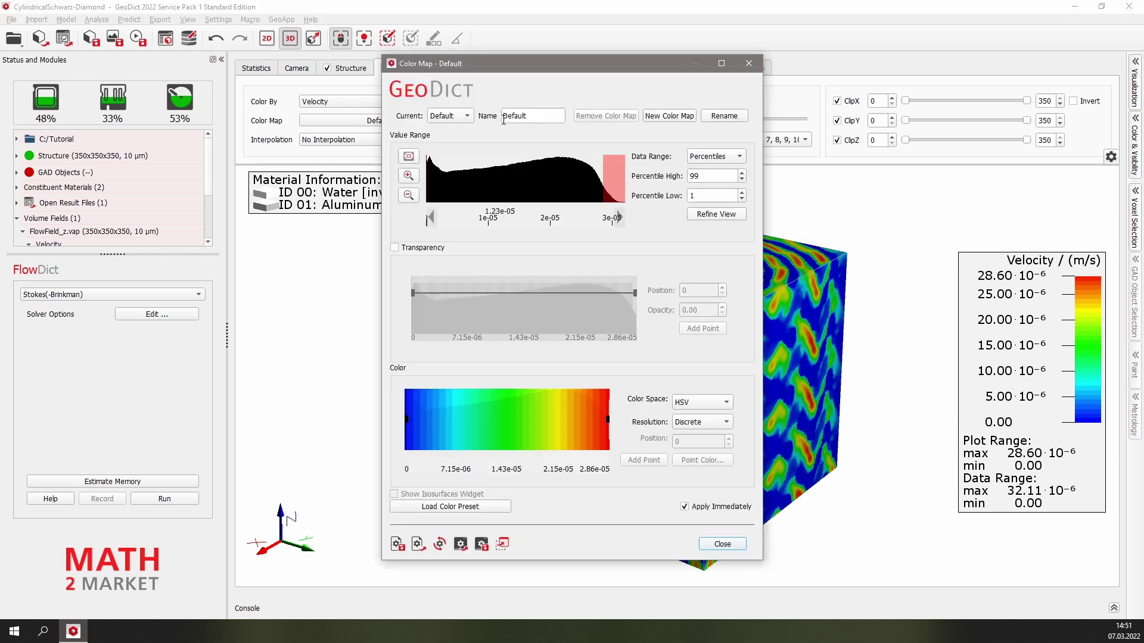
click(713, 157)
click(717, 173)
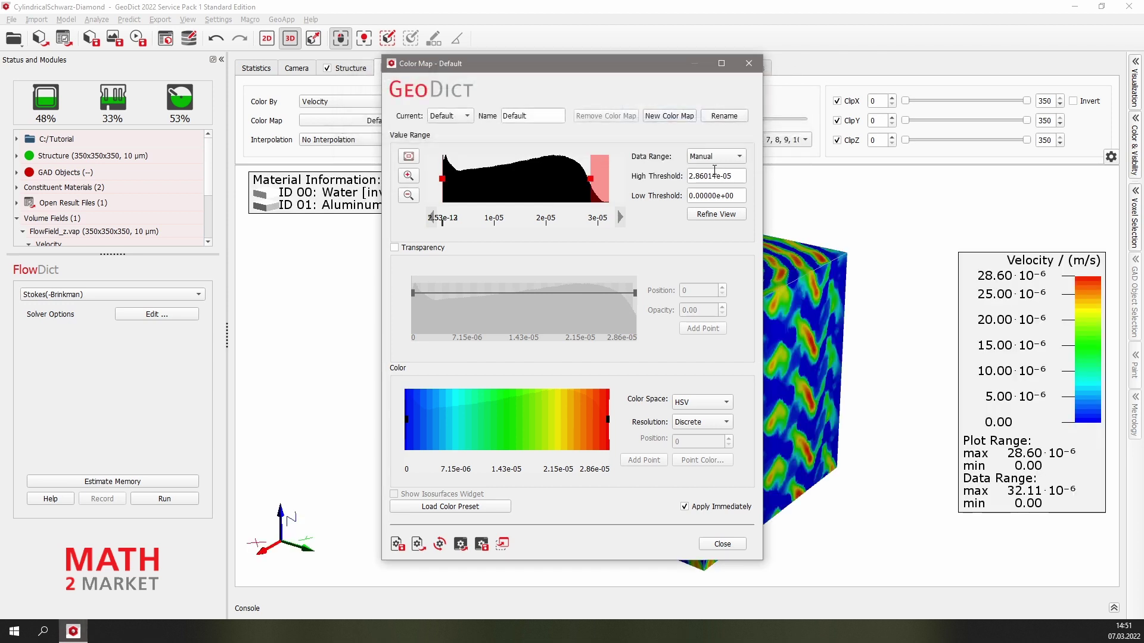
drag(692, 176, 716, 176)
text(4)
key(Return)
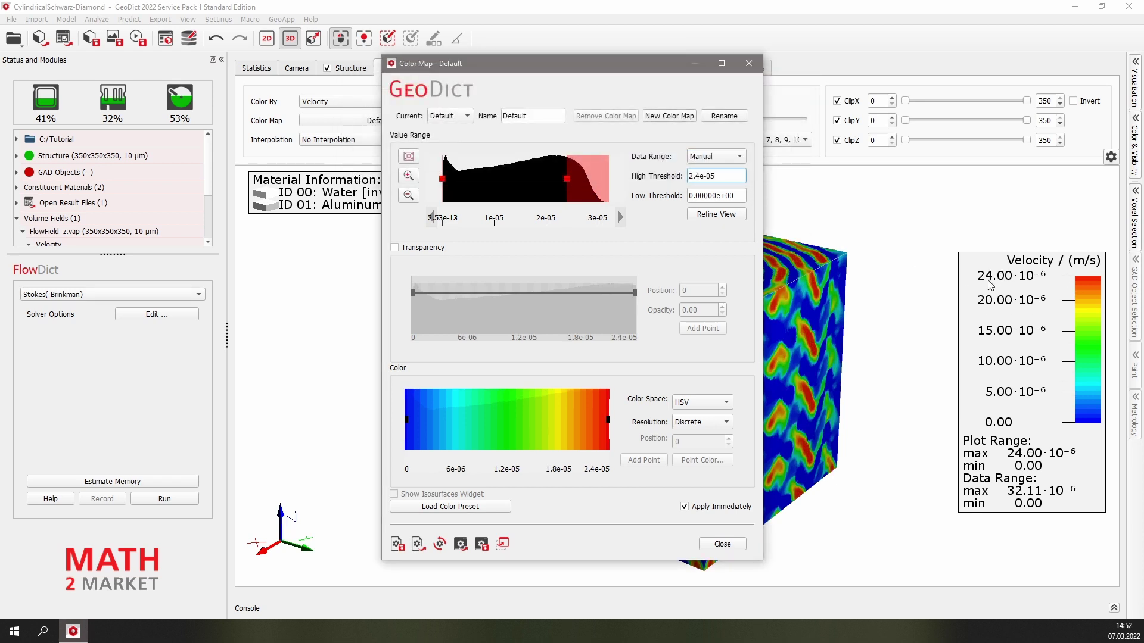
Enable color map transparency, ramping opacity from about 0.17 at the lowest velocity to 1.00 at the highest
click(394, 248)
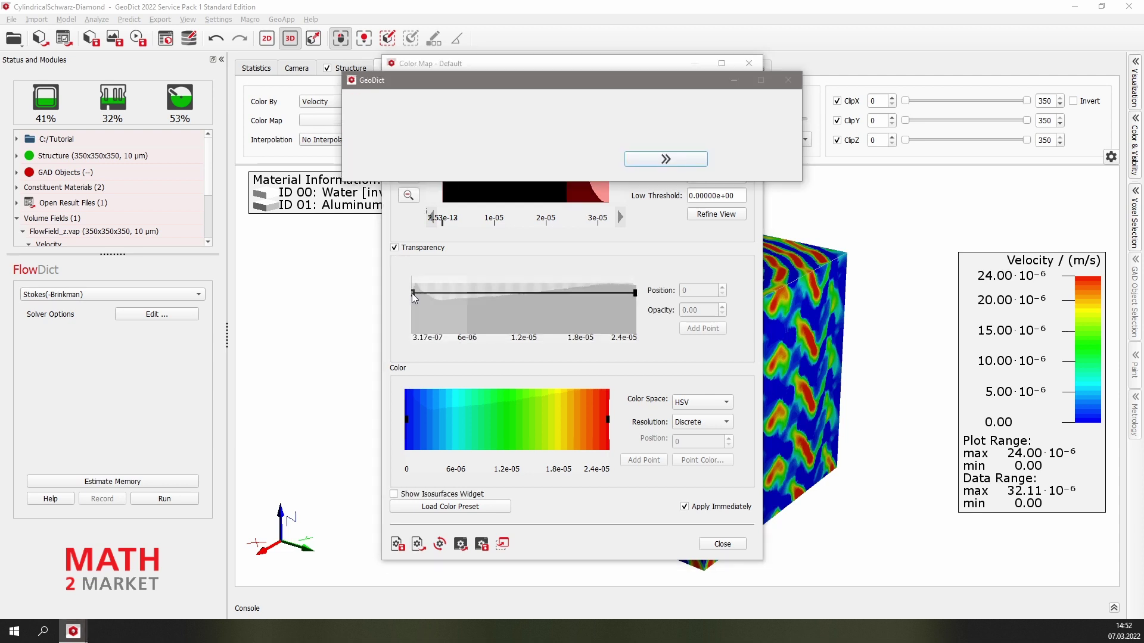
drag(412, 293, 409, 325)
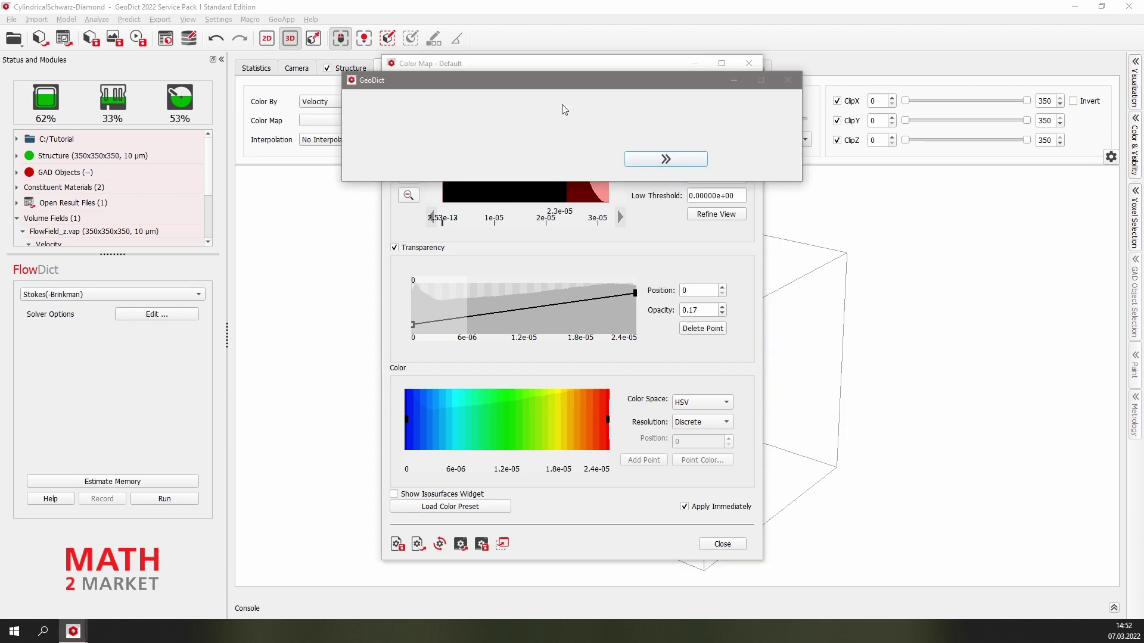
drag(635, 293, 636, 287)
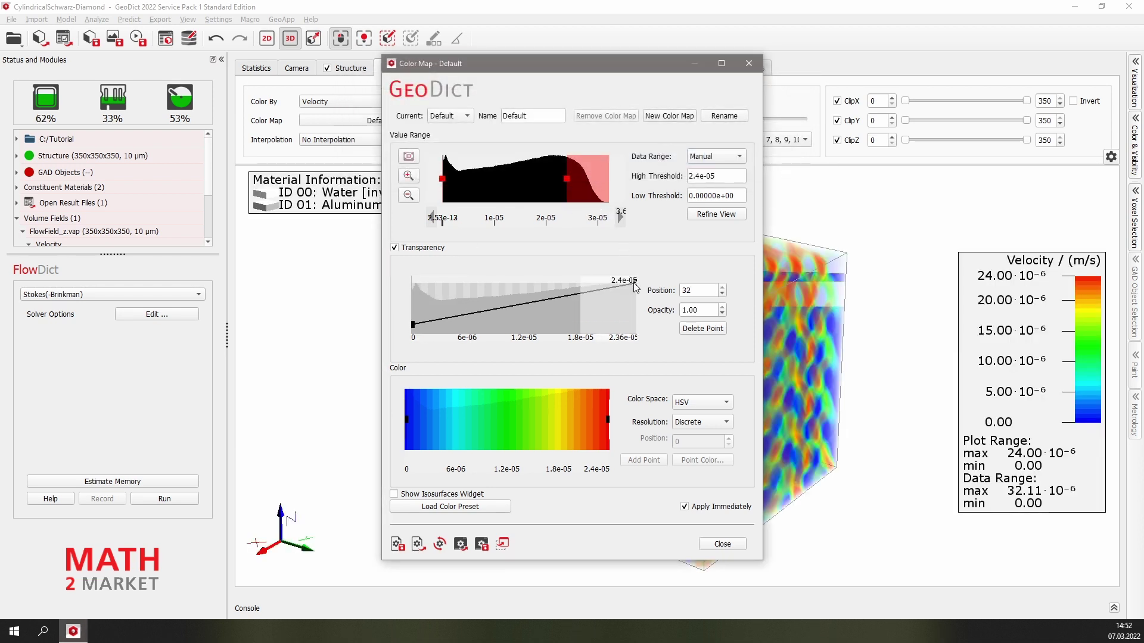
Apply the Cold color preset to the velocity field's color map
drag(613, 66, 380, 74)
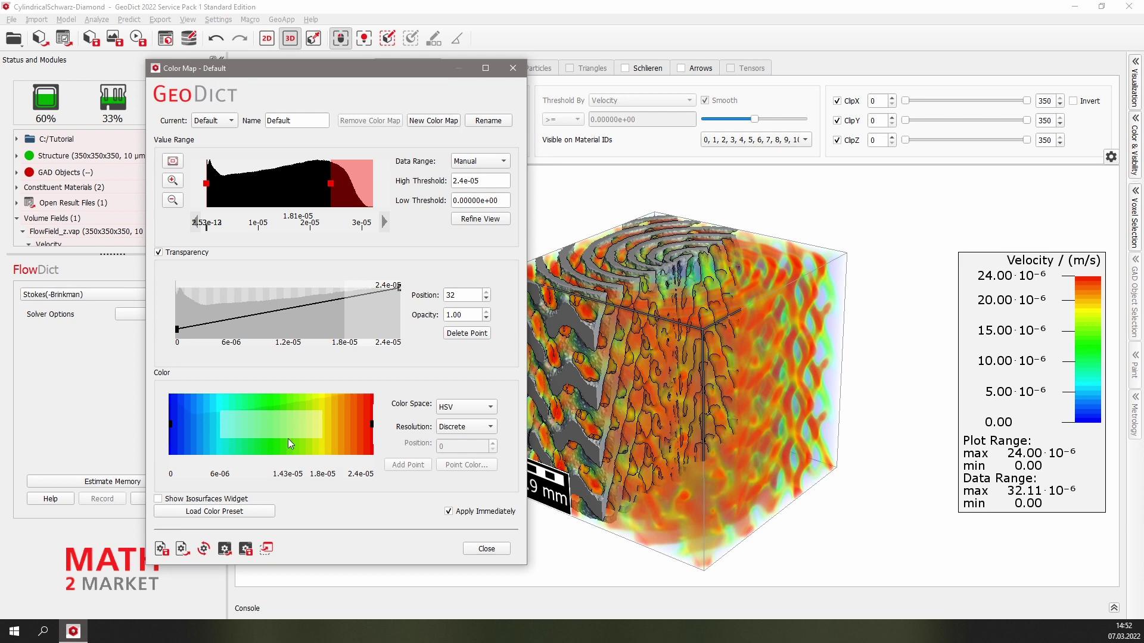
click(242, 513)
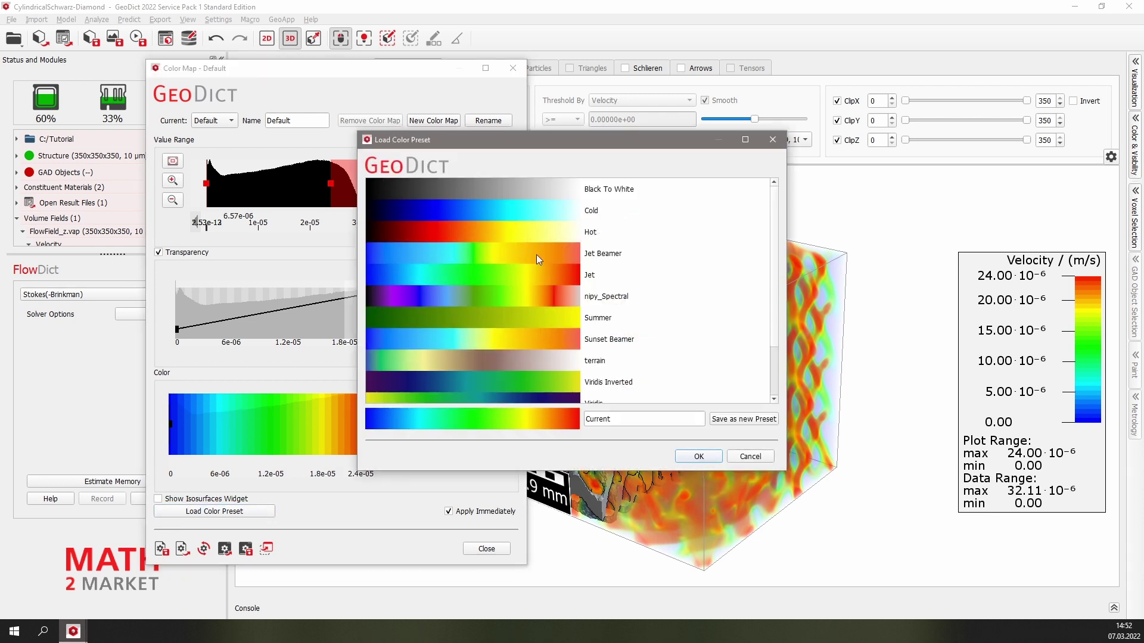
click(514, 213)
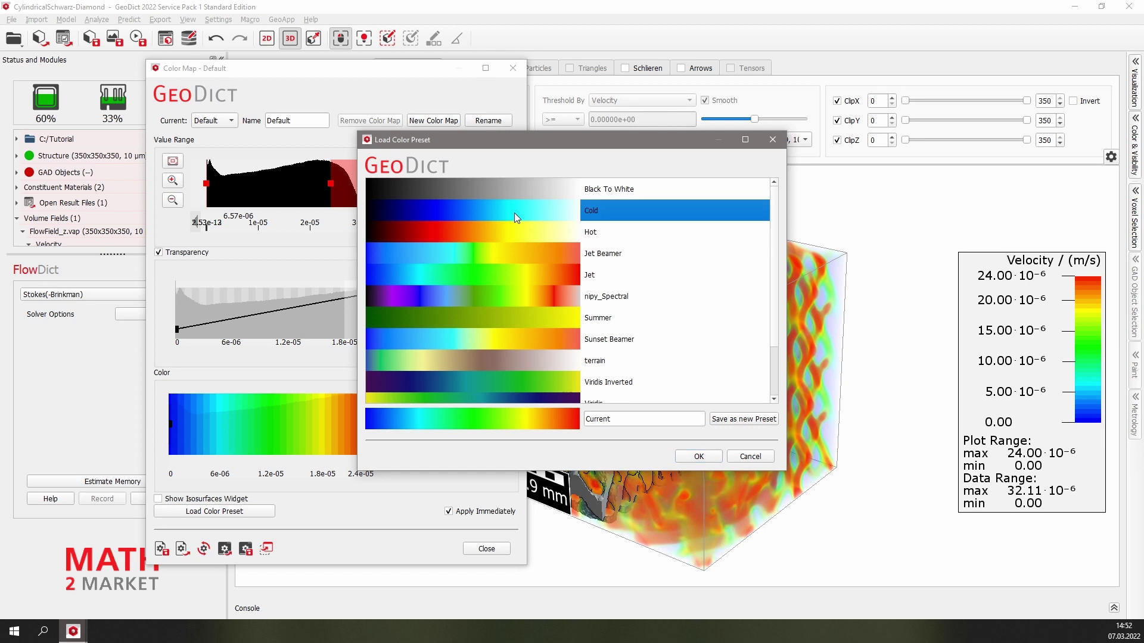
click(700, 457)
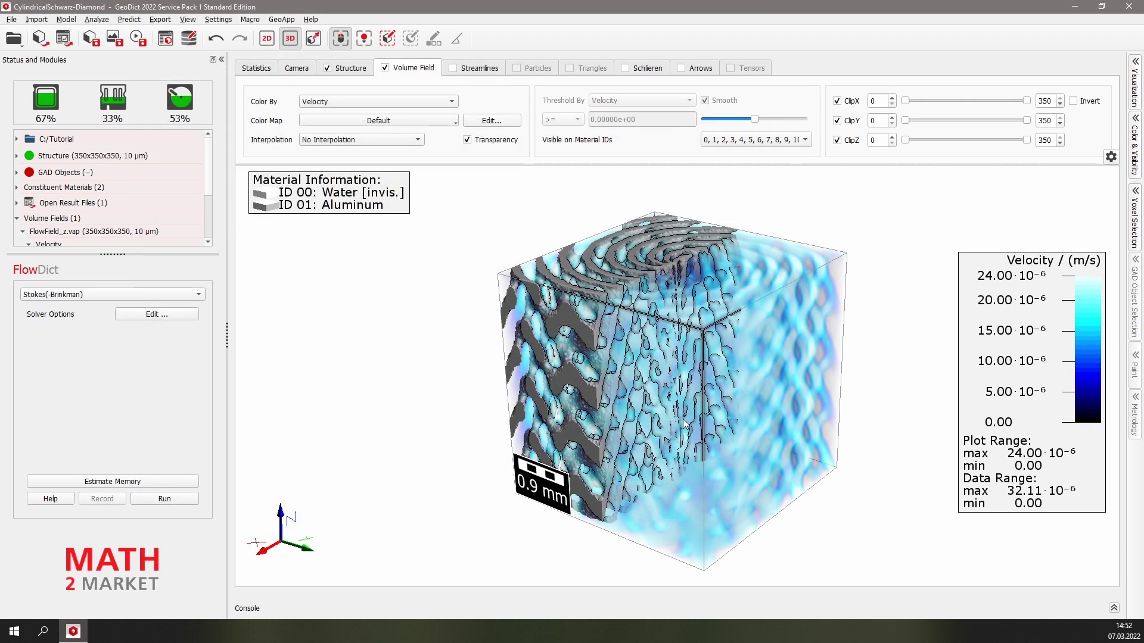
In the visualization settings, set the volume field legend's decimals to 0 and hide the bounding box
click(1136, 90)
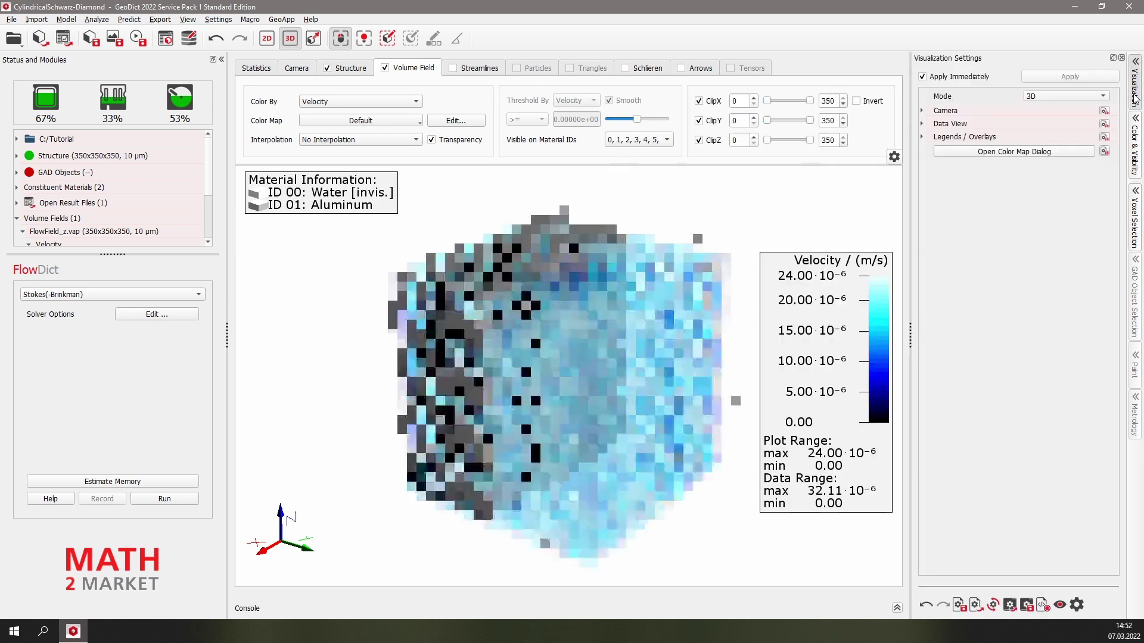
click(923, 136)
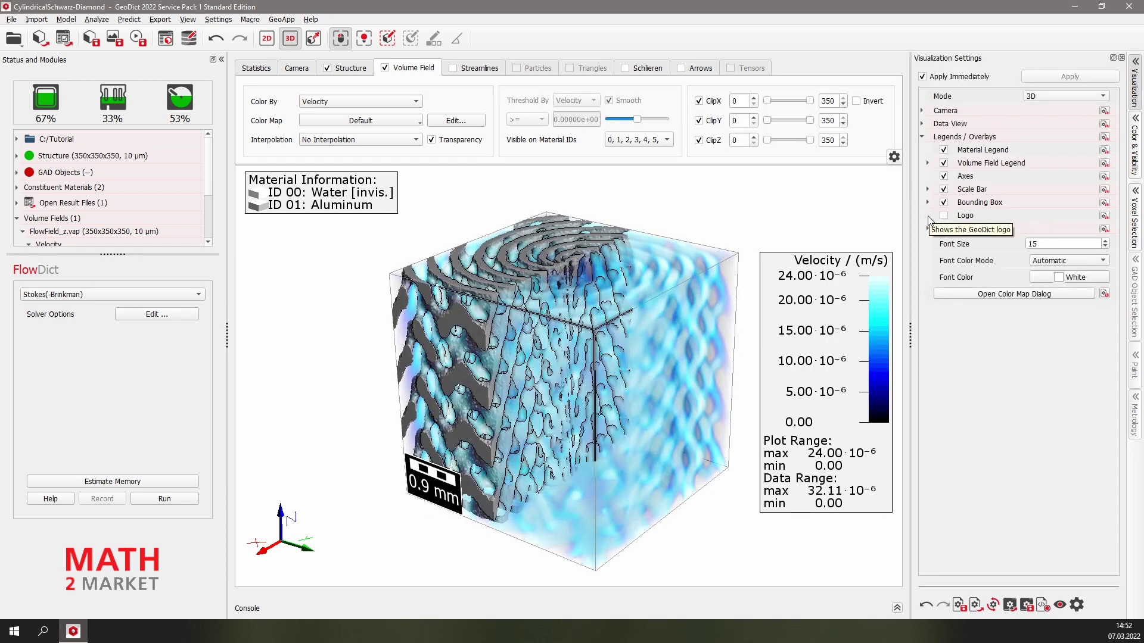
click(928, 162)
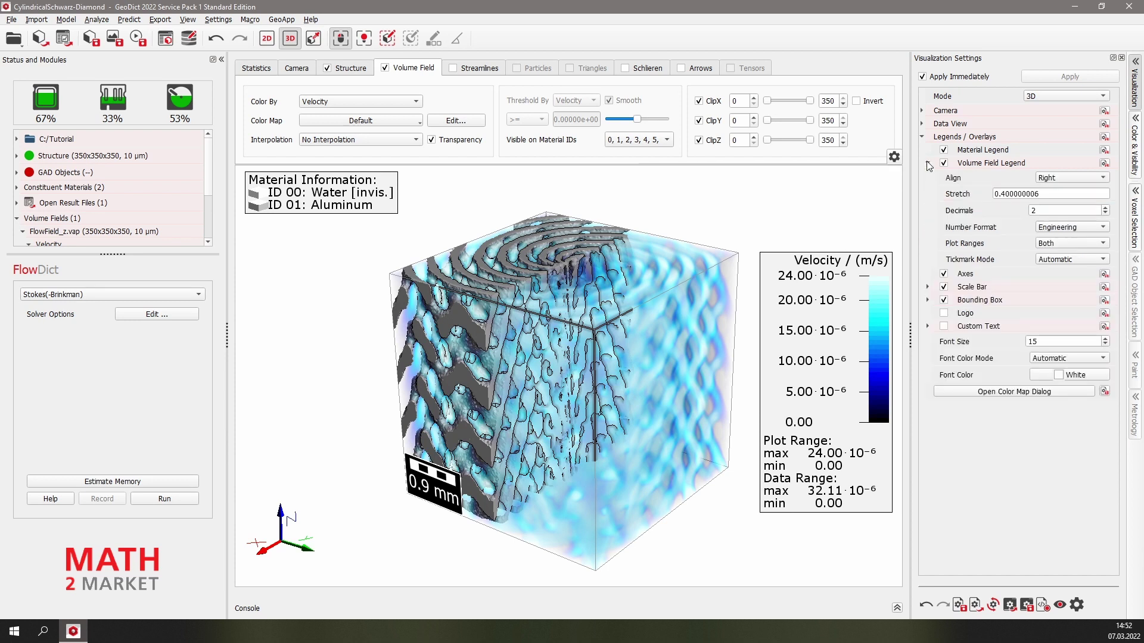
double_click(1021, 213)
key(Return)
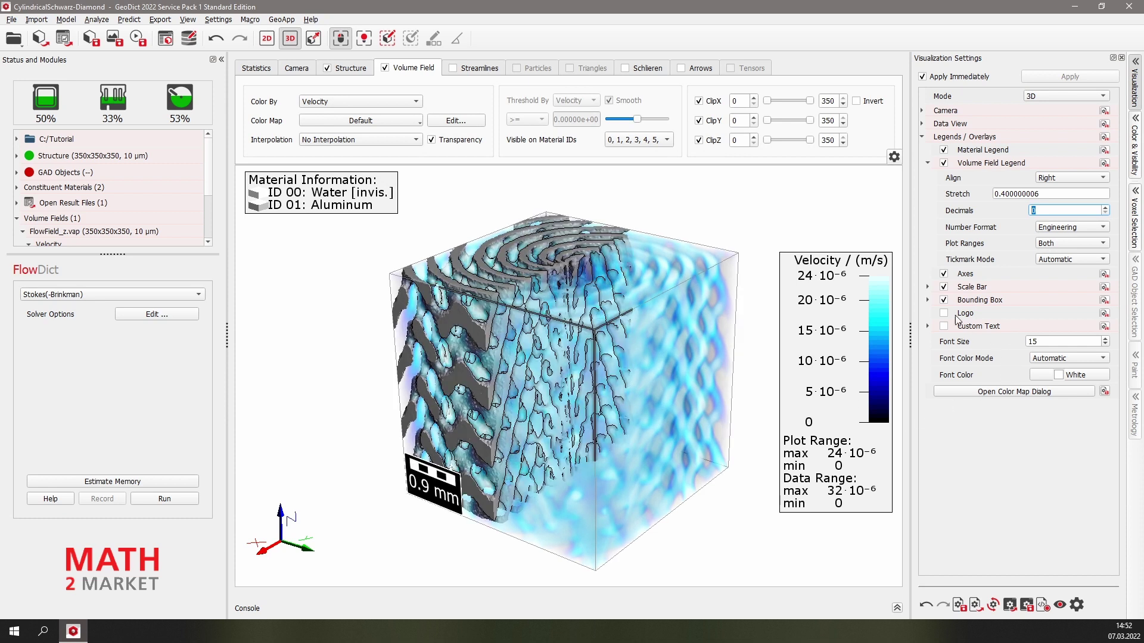
click(944, 300)
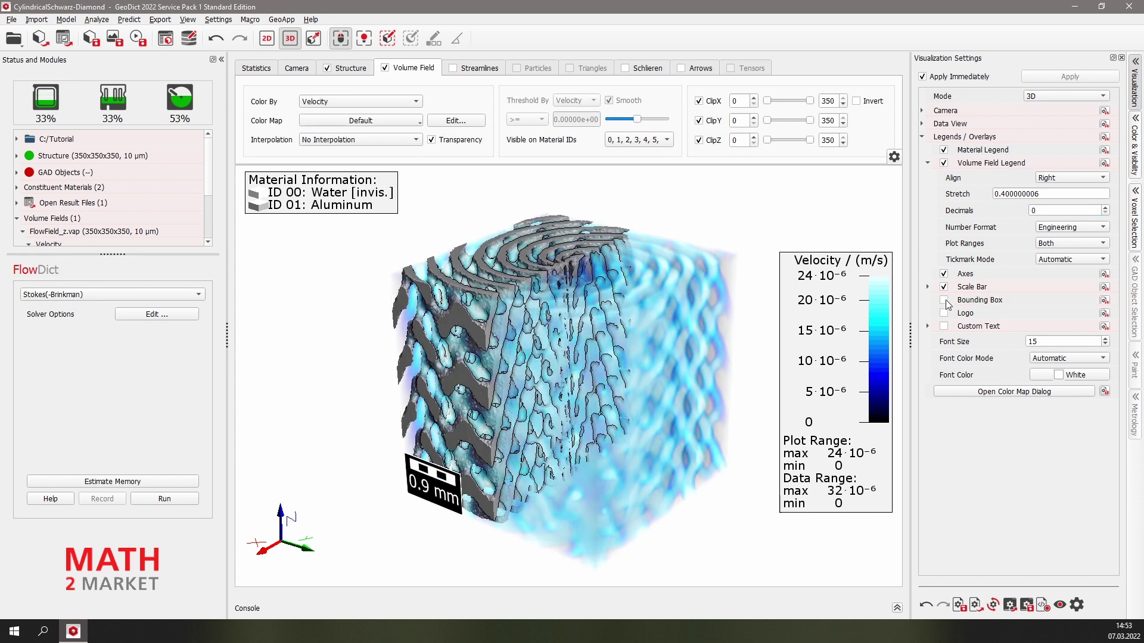